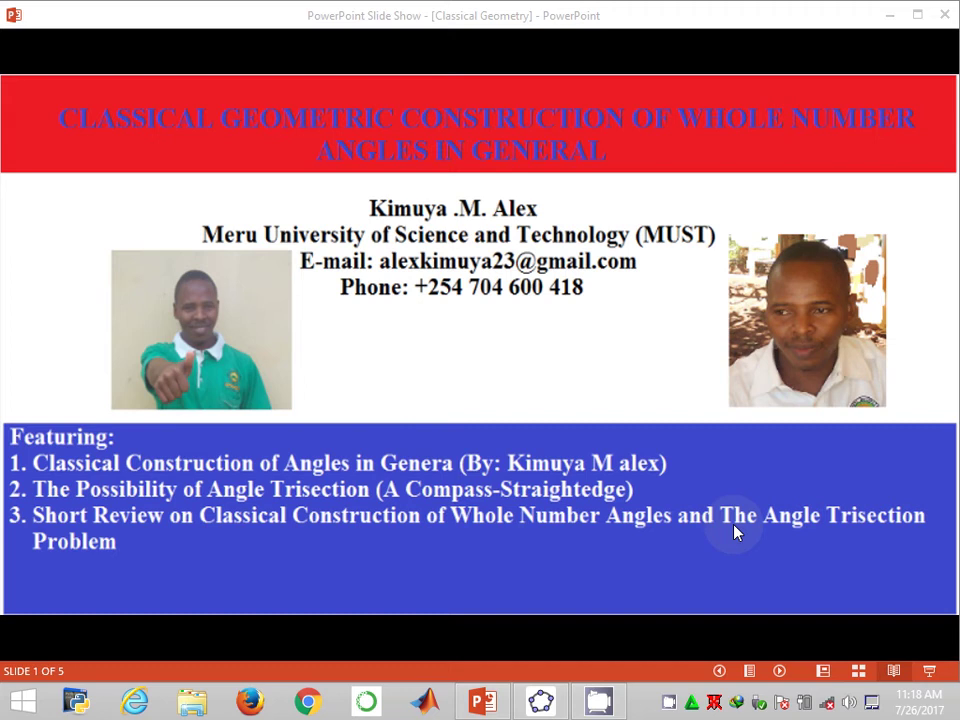
Step: Switch from the PowerPoint slide show to the empty GeoGebra canvas and shift the axes down-left
click(542, 700)
drag(465, 197, 330, 363)
click(65, 66)
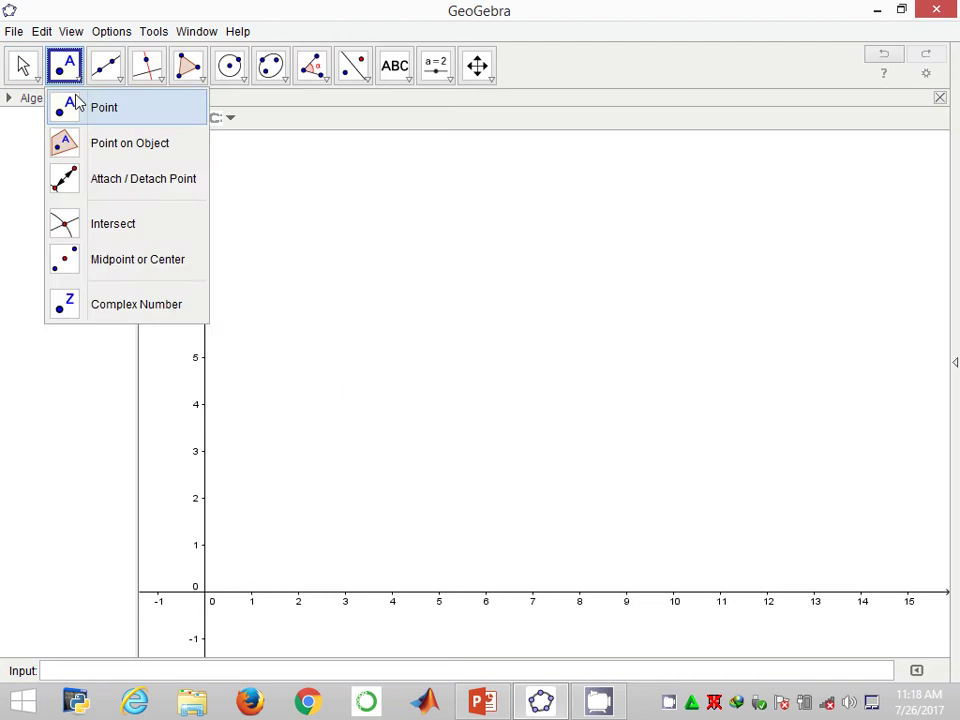
click(80, 106)
click(118, 84)
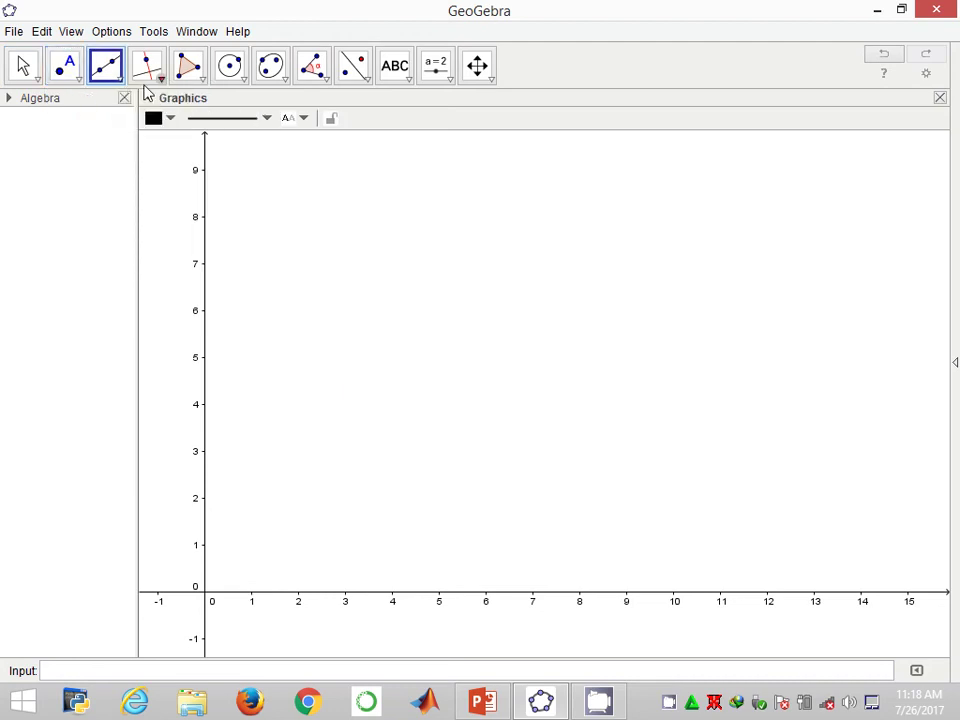
click(147, 72)
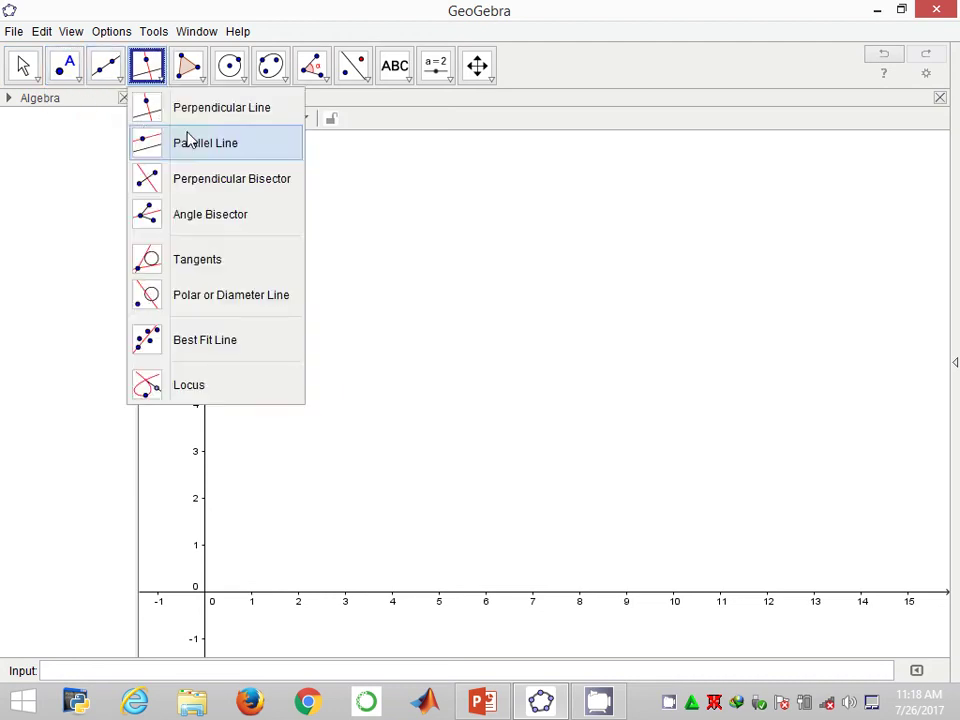
click(205, 214)
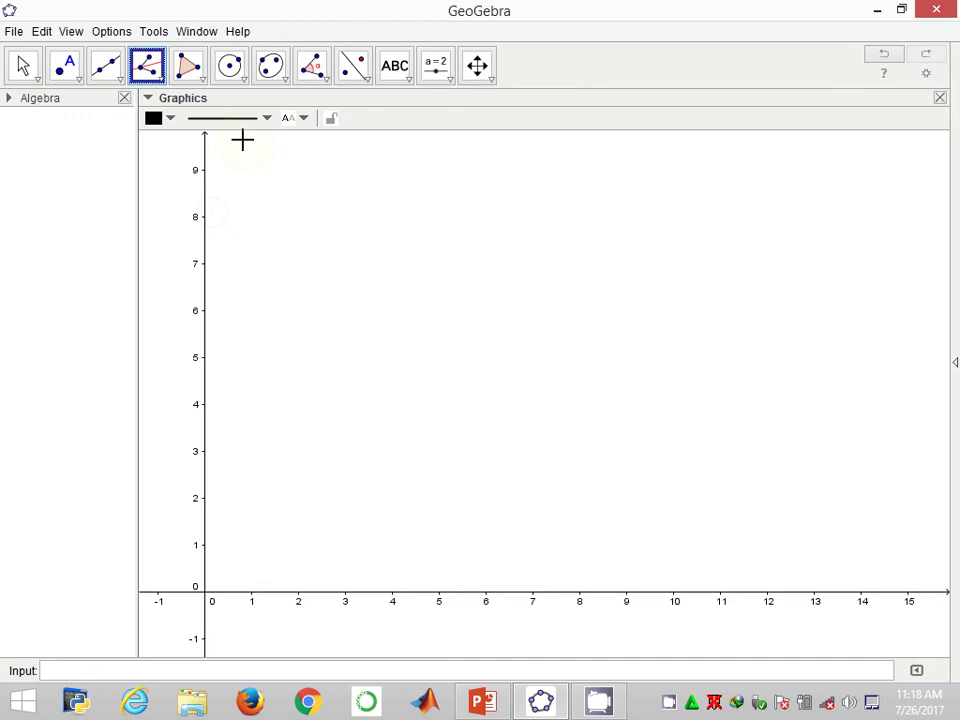
click(242, 78)
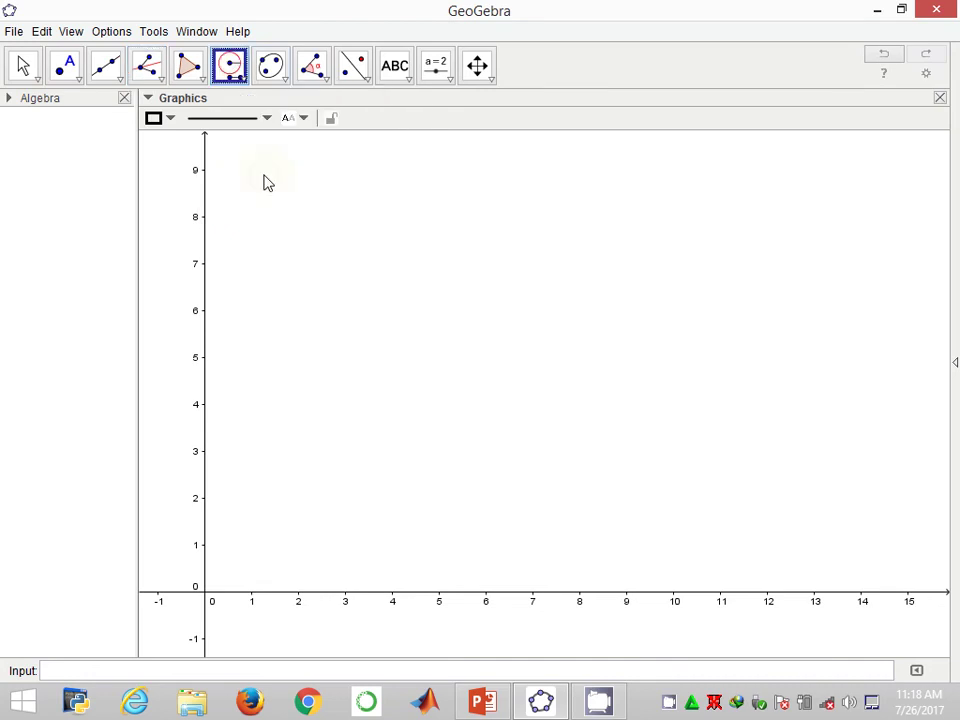
click(353, 66)
click(402, 146)
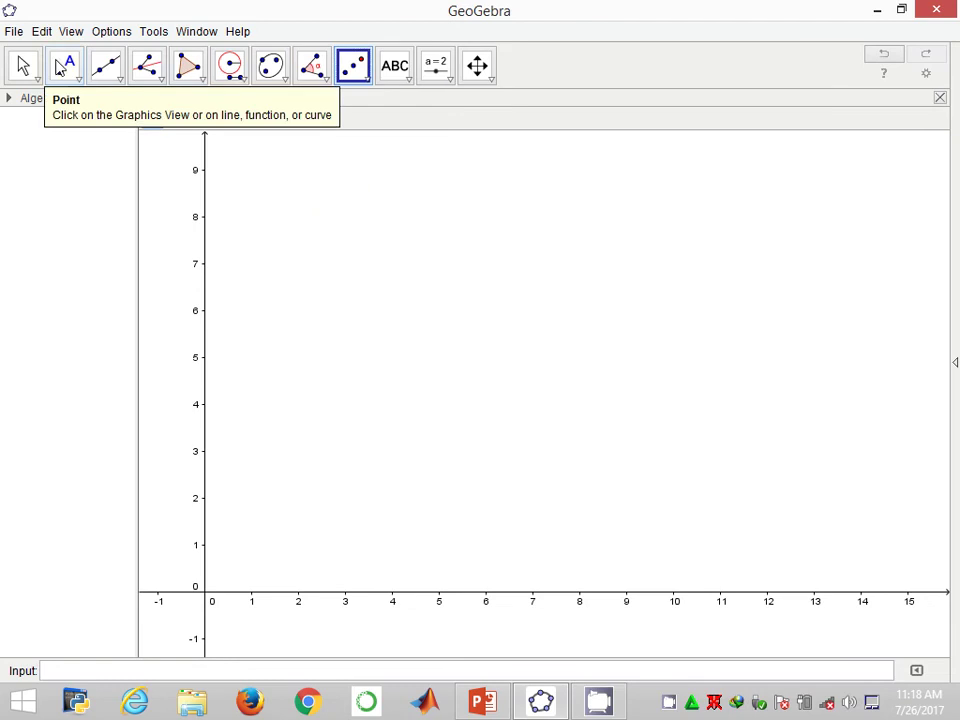
Step: Place point A and redefine its coordinates to (5, 1)
click(60, 66)
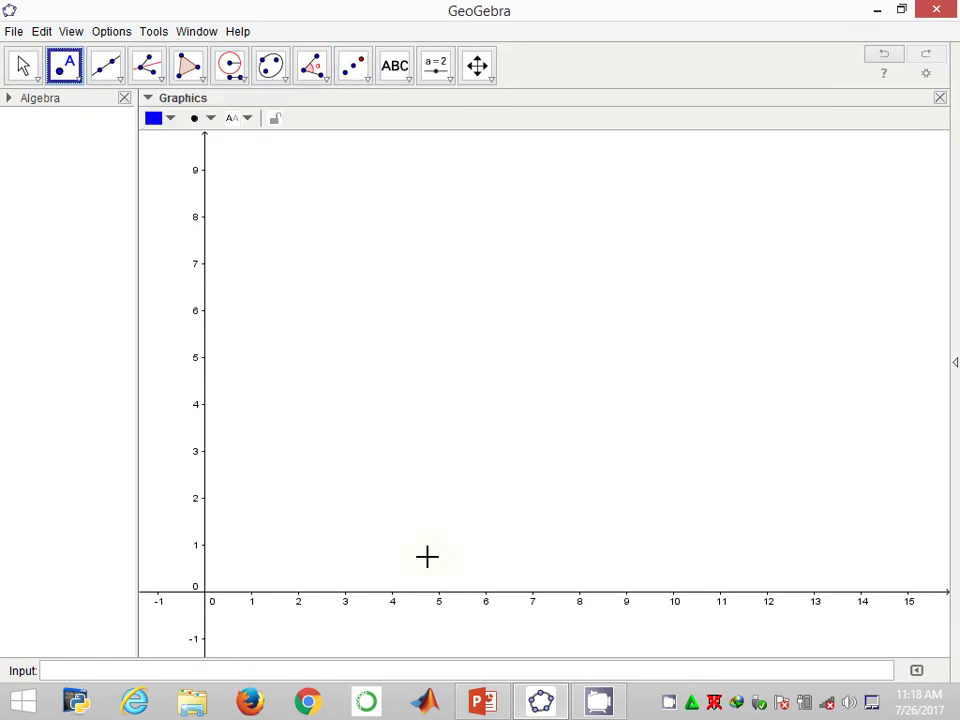
click(438, 551)
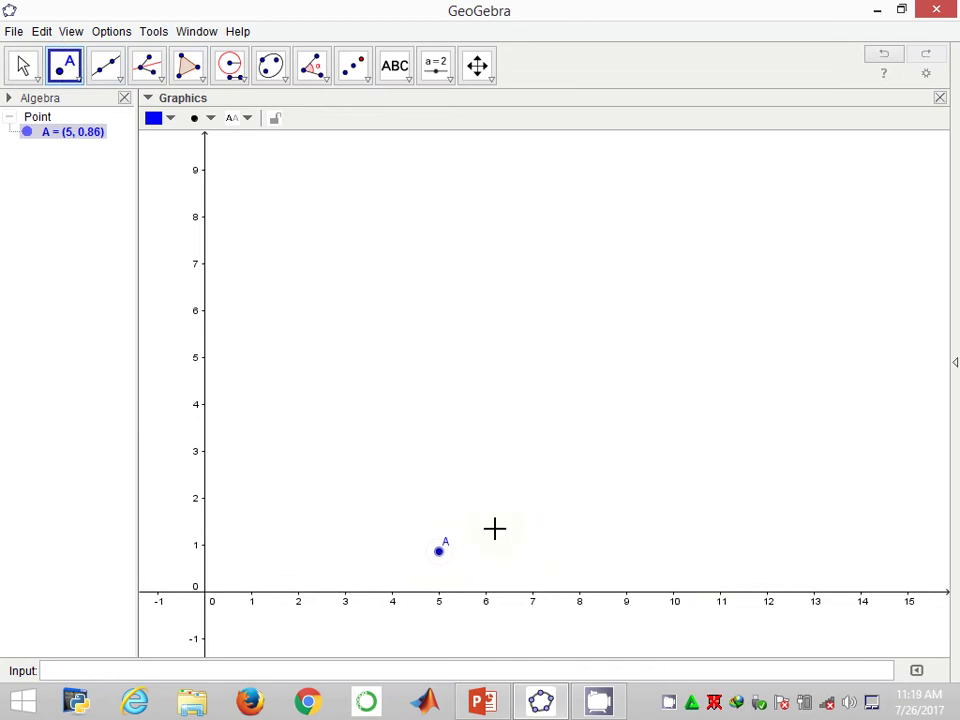
double_click(445, 551)
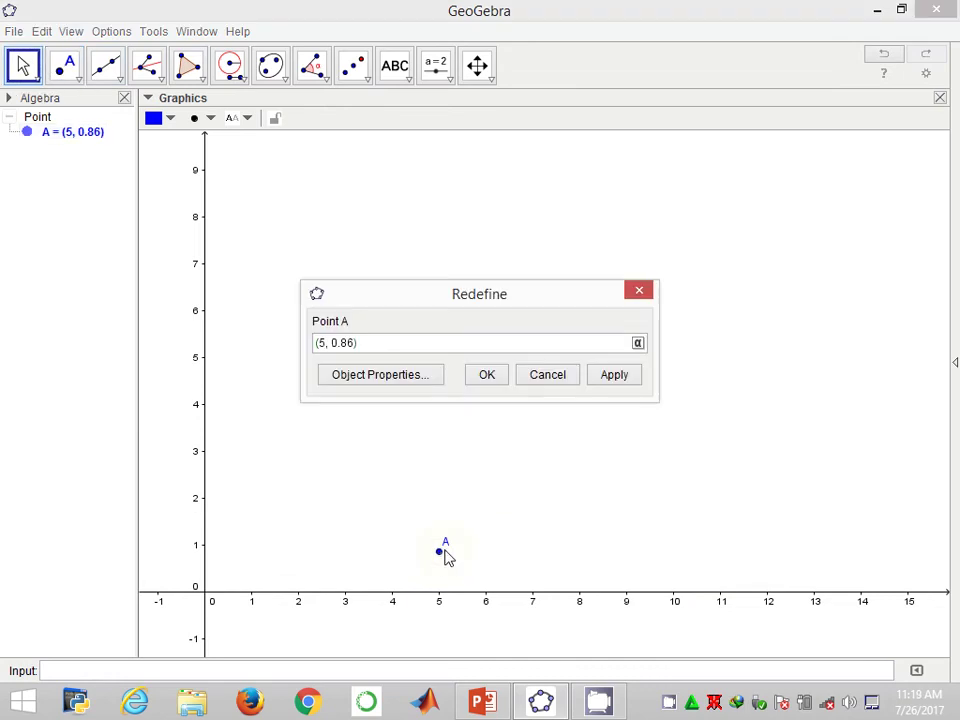
key(BackSpace)
key(BackSpace)
key(BackSpace)
key(BackSpace)
text(1)
key(Return)
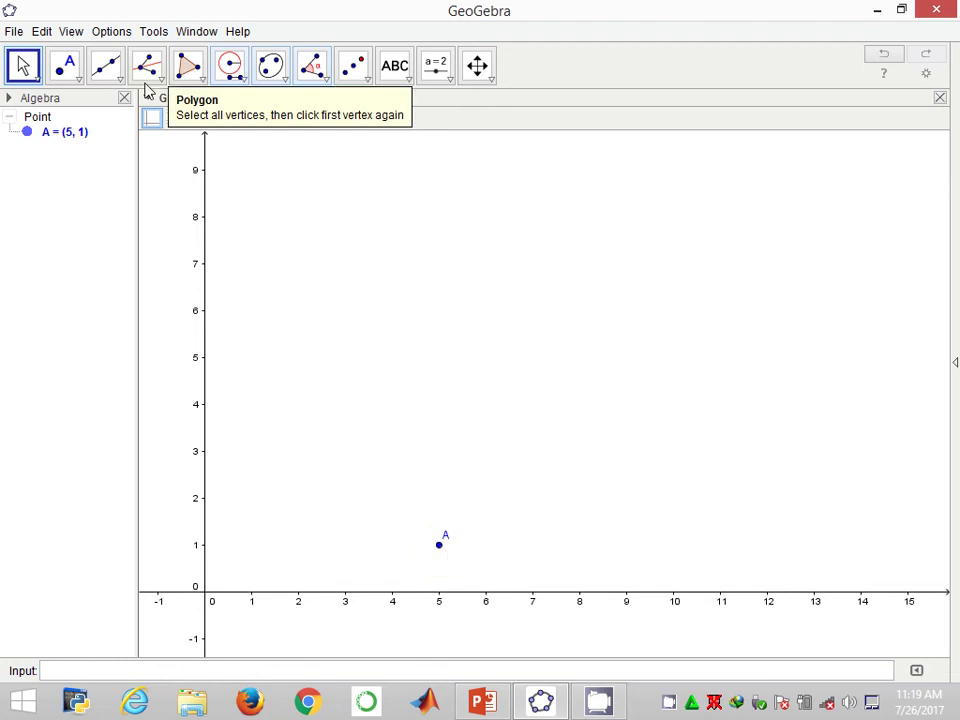
Step: Place point B at (10, 1) and draw line a through A and B
click(65, 65)
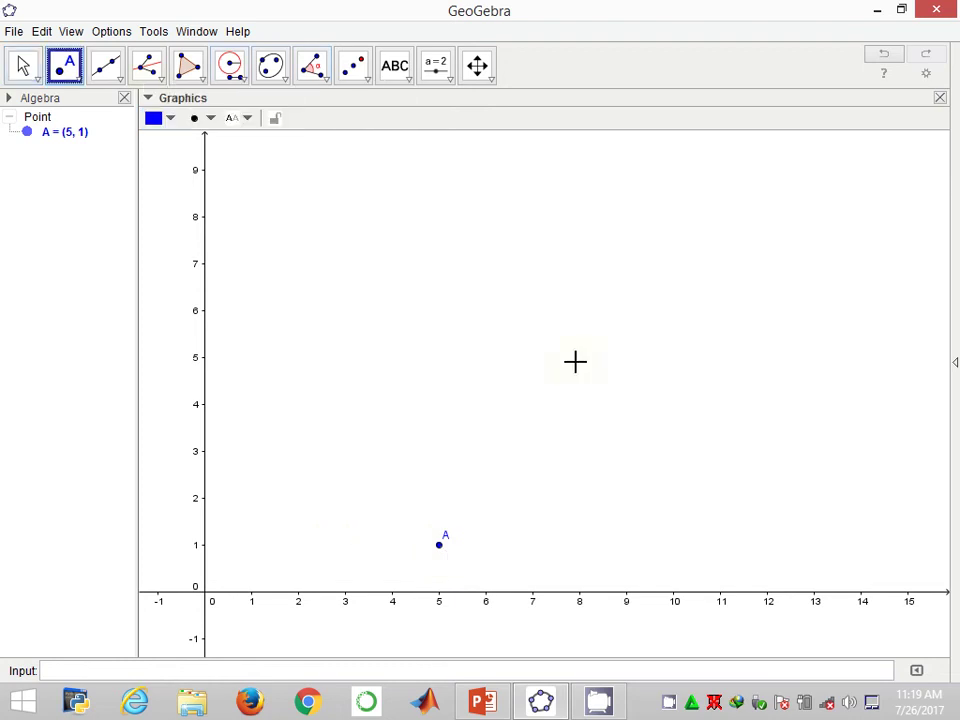
click(674, 544)
click(106, 65)
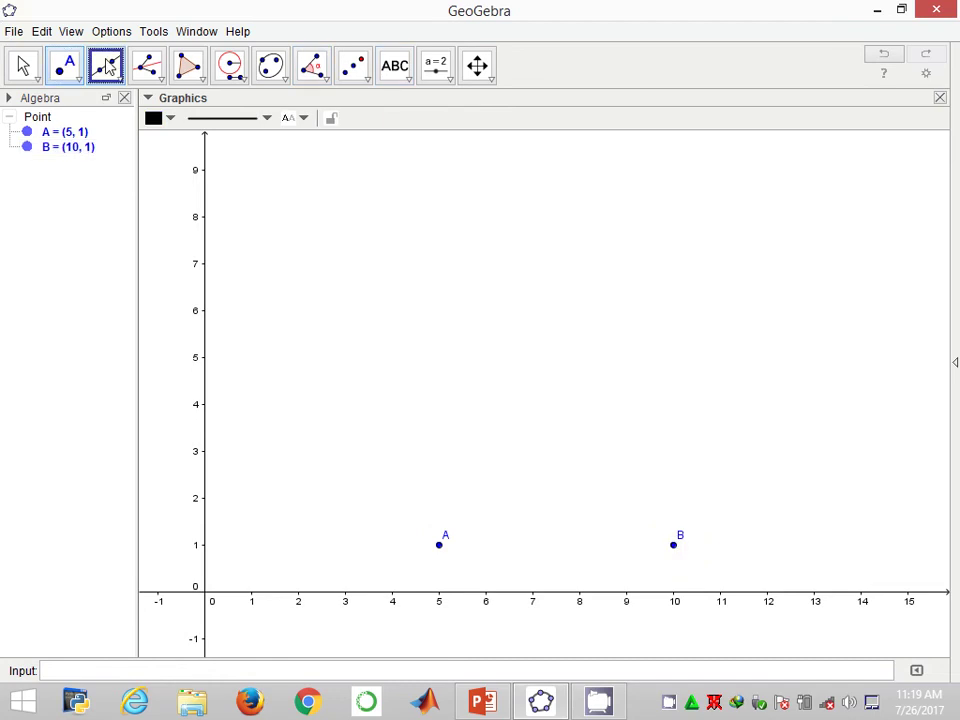
click(439, 545)
click(674, 545)
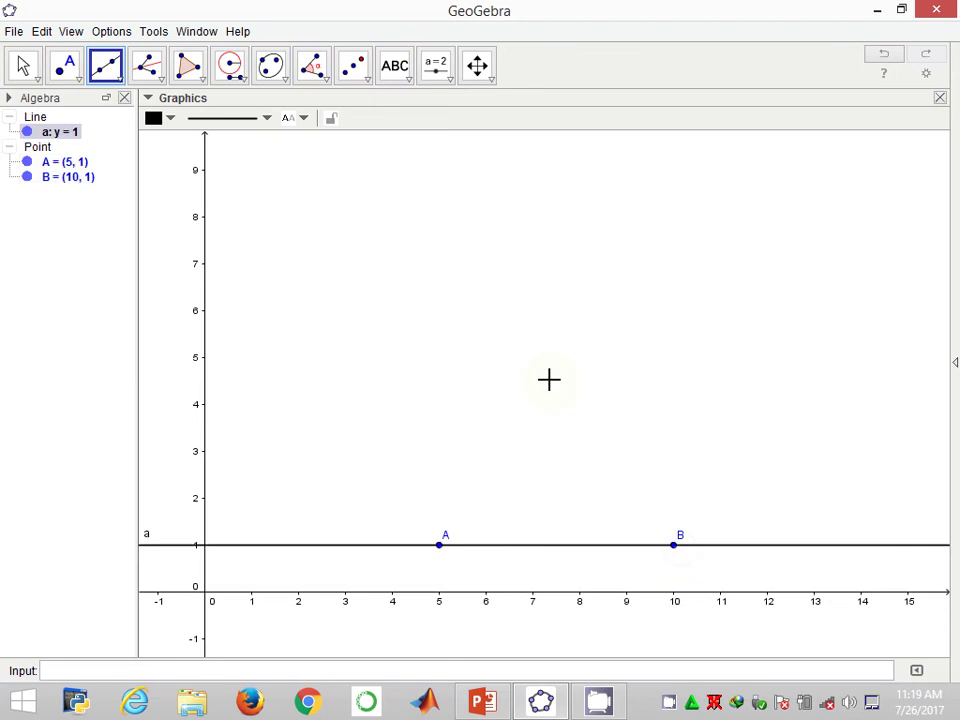
Step: Draw compass circles c around B and d around A, each with radius AB
click(228, 63)
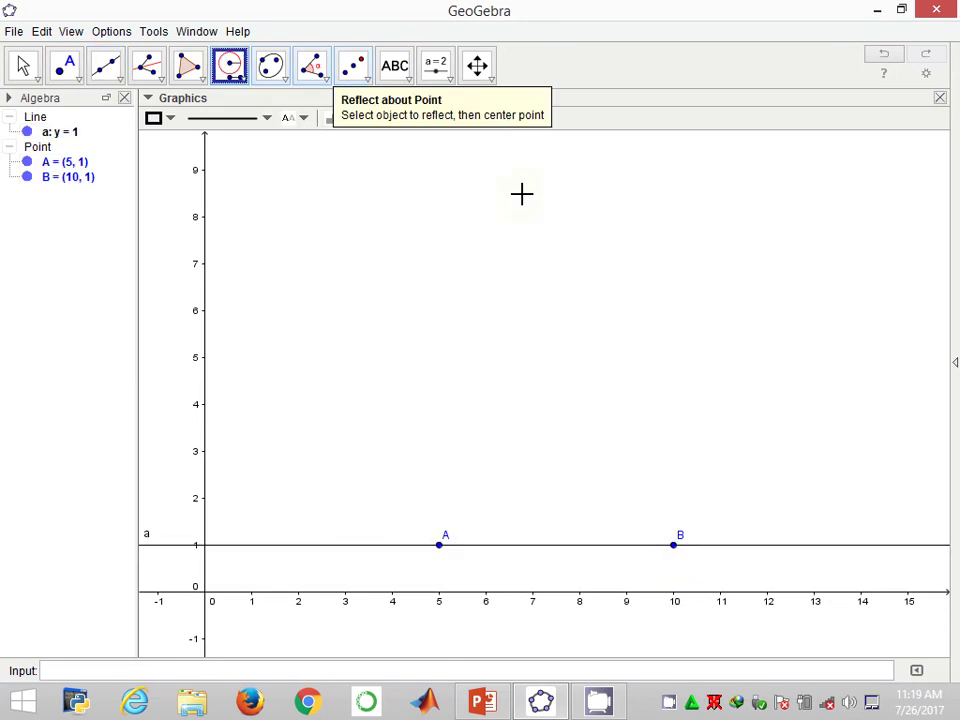
click(438, 544)
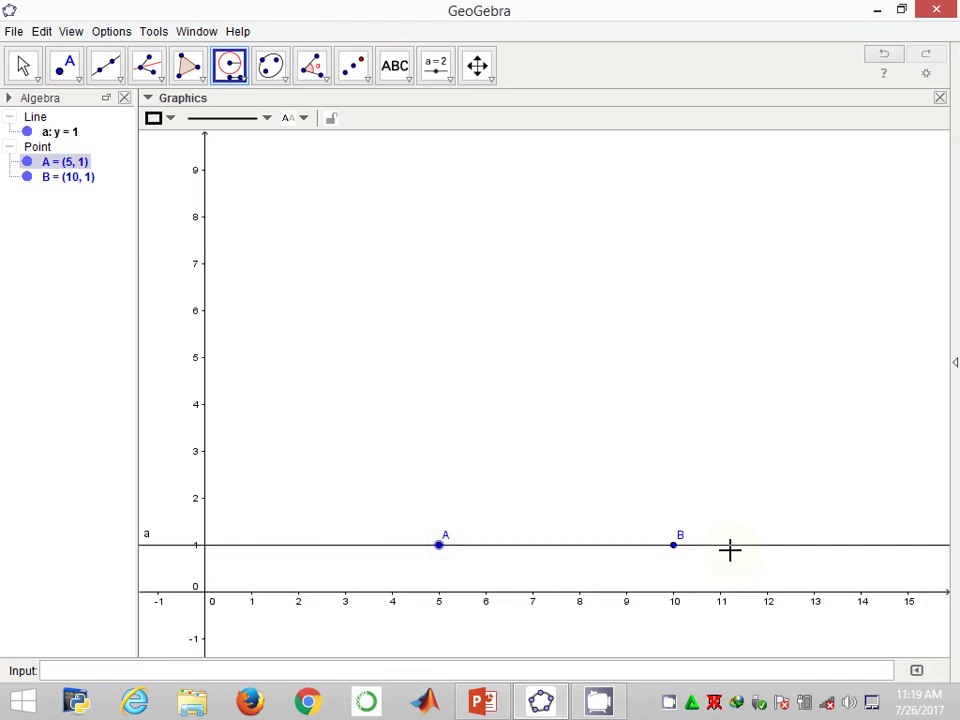
click(674, 545)
click(677, 549)
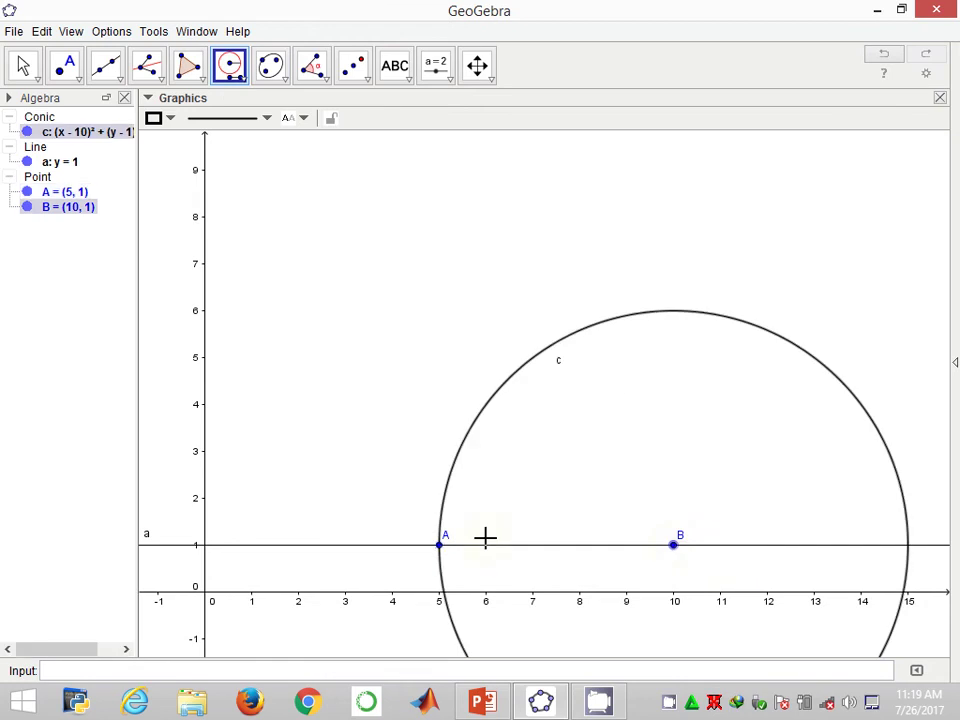
click(441, 547)
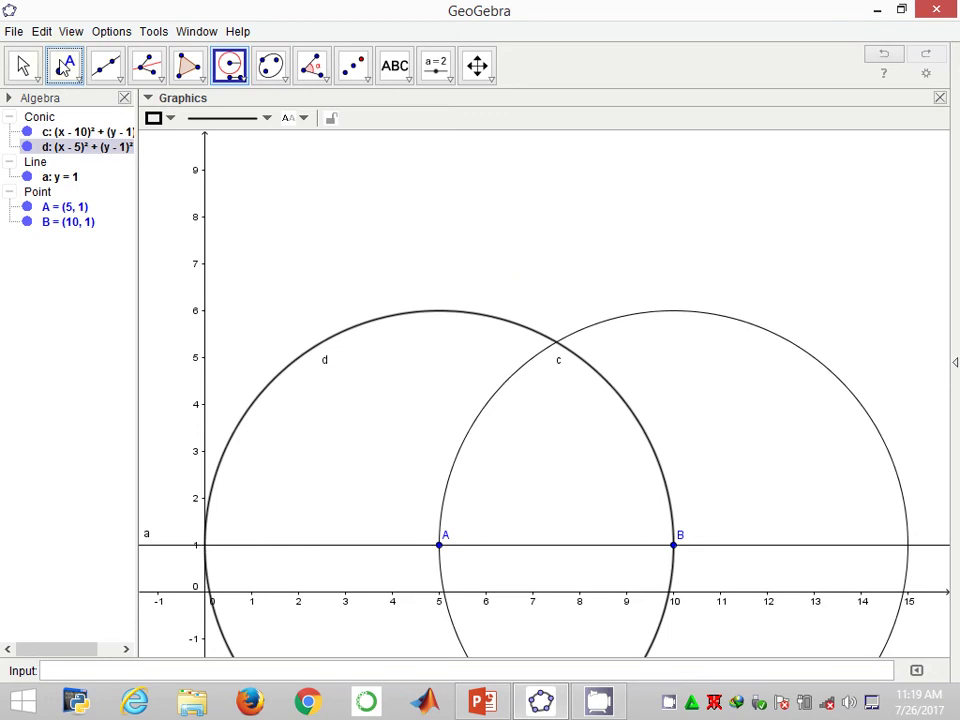
Step: Mark the circles' upper intersection C = (7.5, 5.33) and draw line b through B and C
click(64, 67)
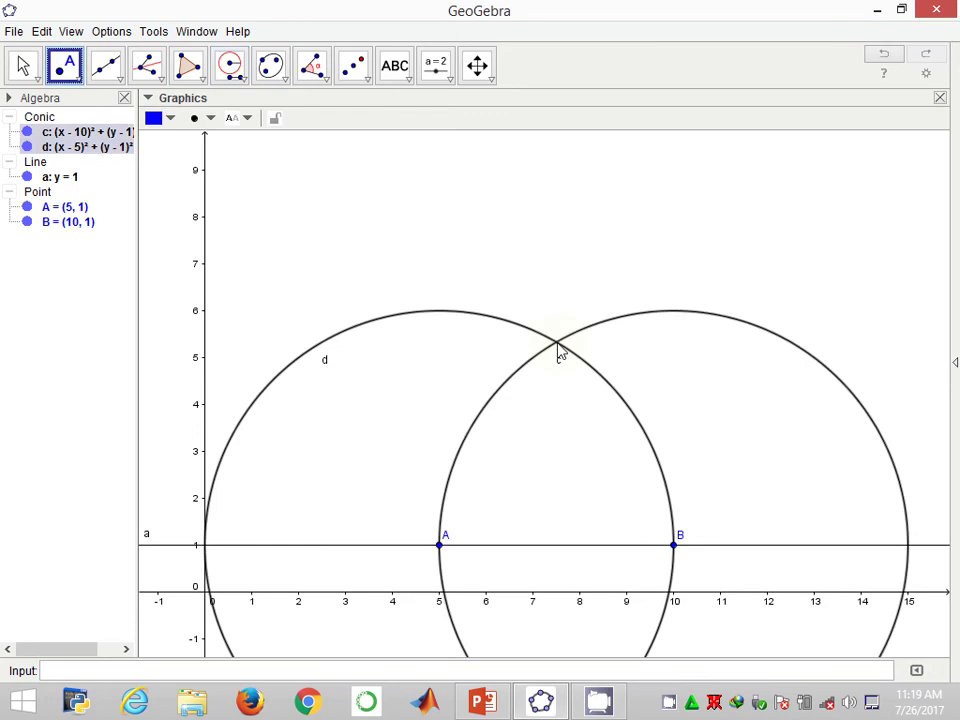
click(558, 342)
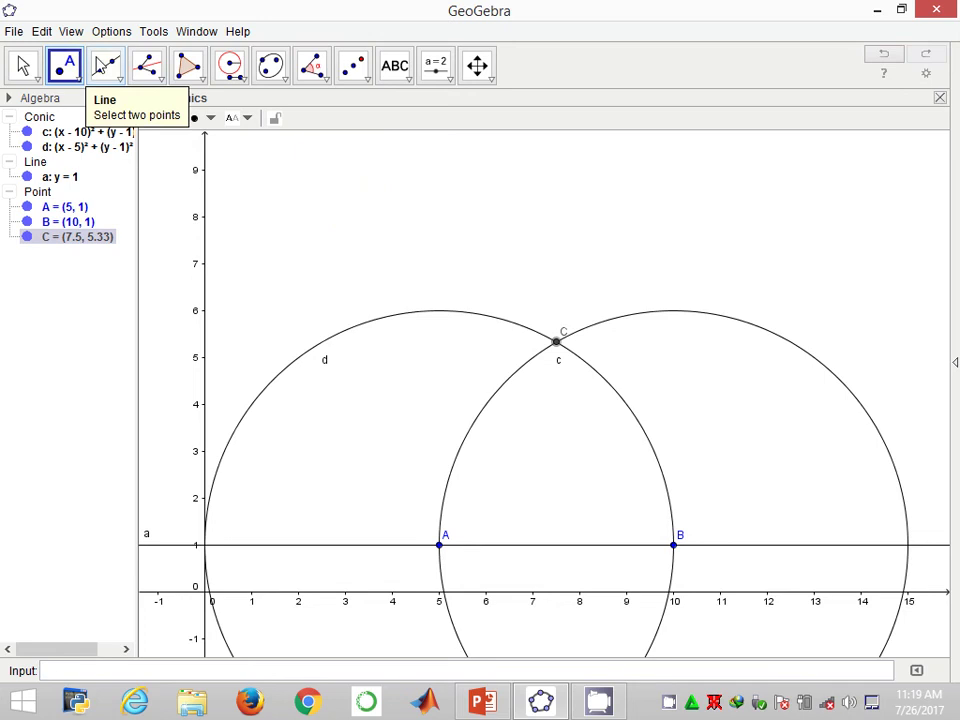
click(102, 66)
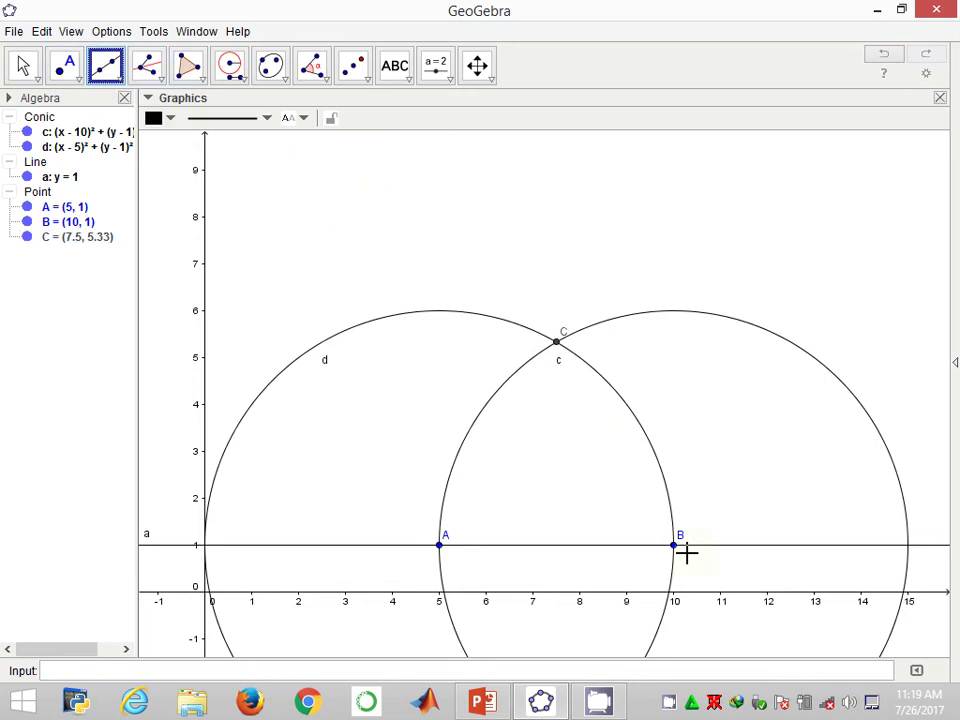
click(680, 548)
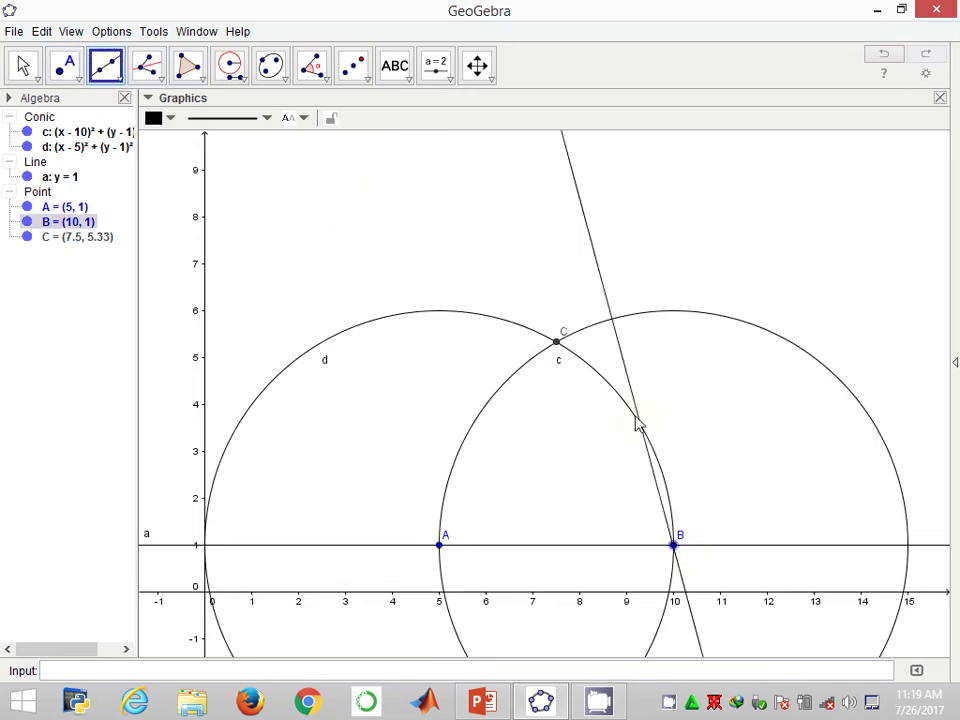
click(557, 343)
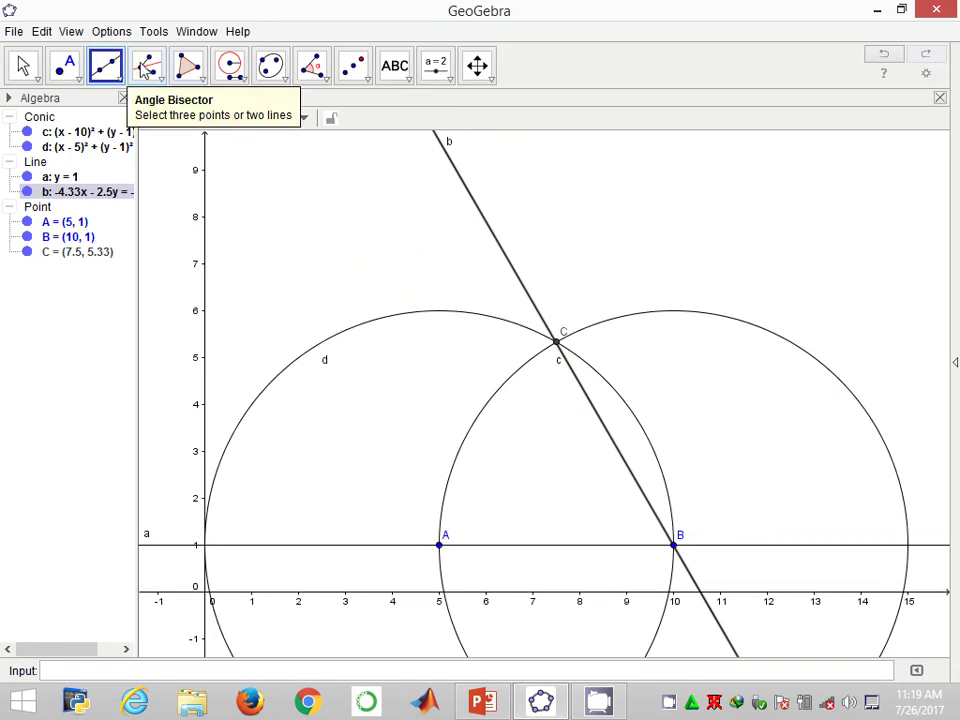
Step: Construct bisector line e of angle CAB through A
click(146, 68)
click(557, 341)
click(440, 545)
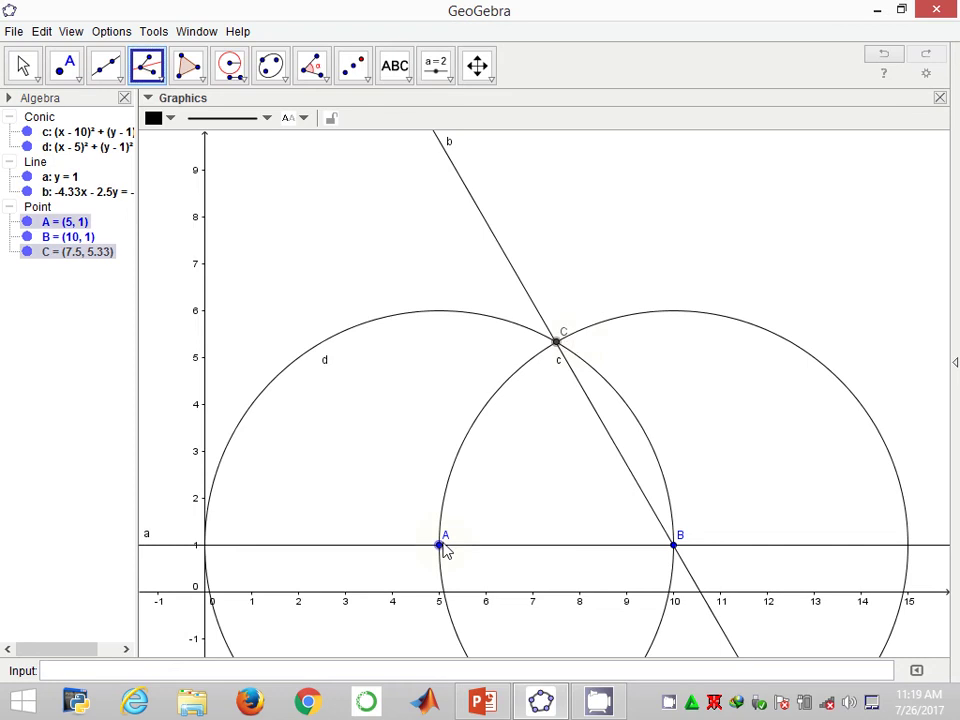
click(674, 545)
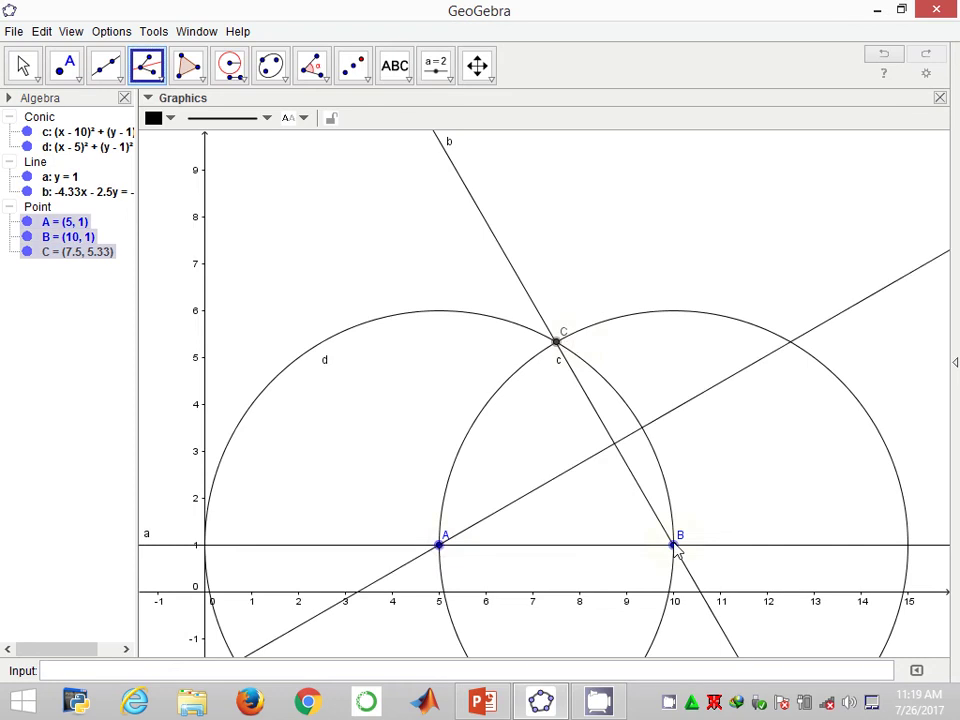
click(674, 545)
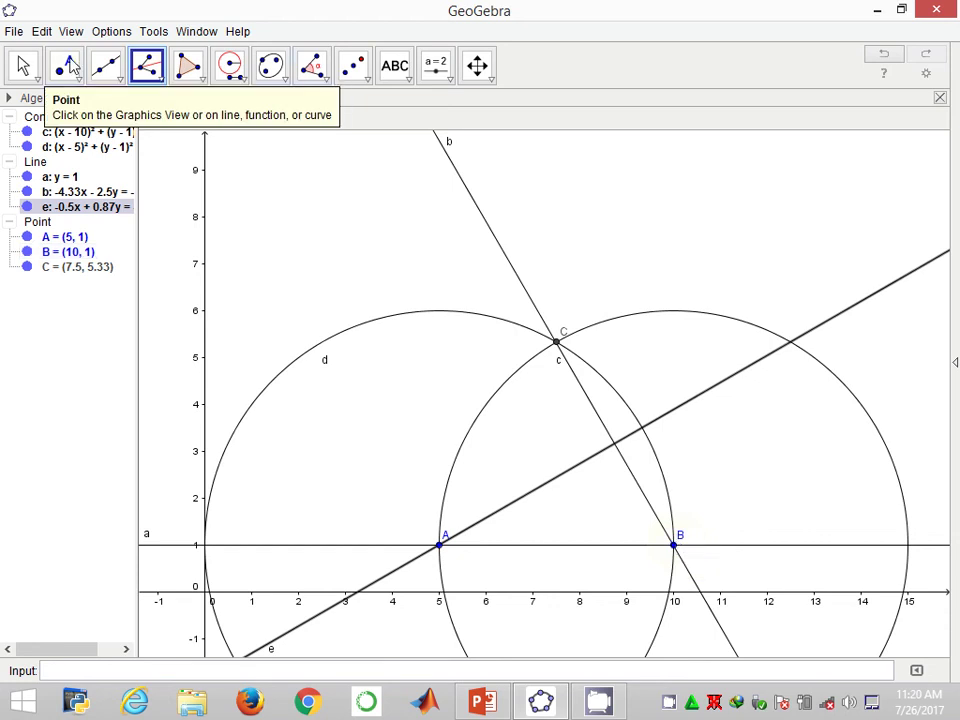
Step: Mark D where lines b and e cross and E on circle d, then bisect angle EDB with line f
click(68, 66)
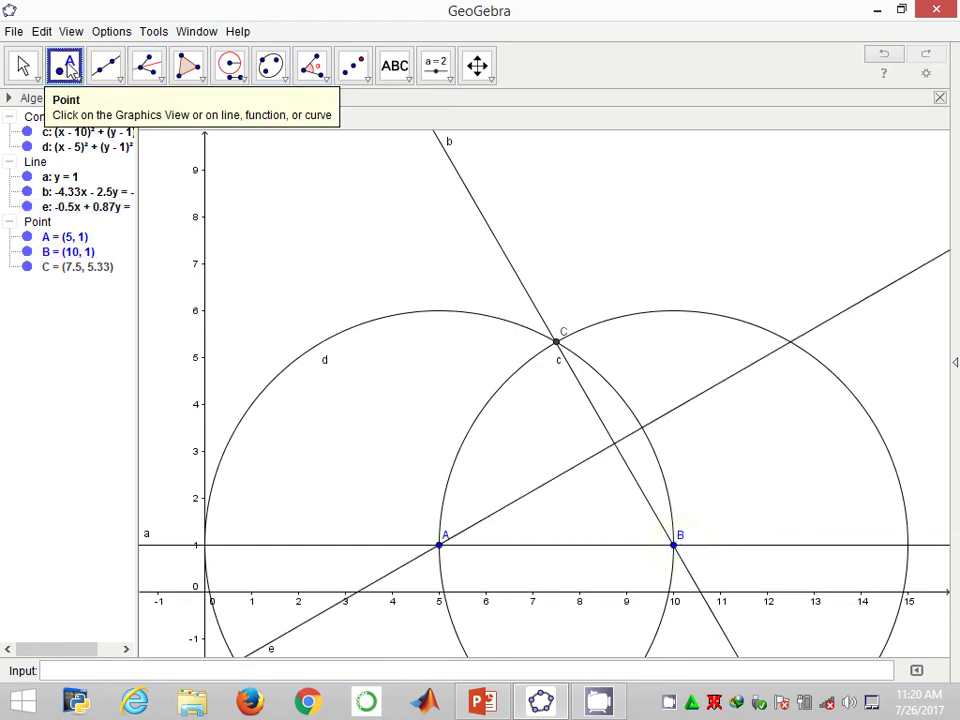
click(614, 449)
click(642, 428)
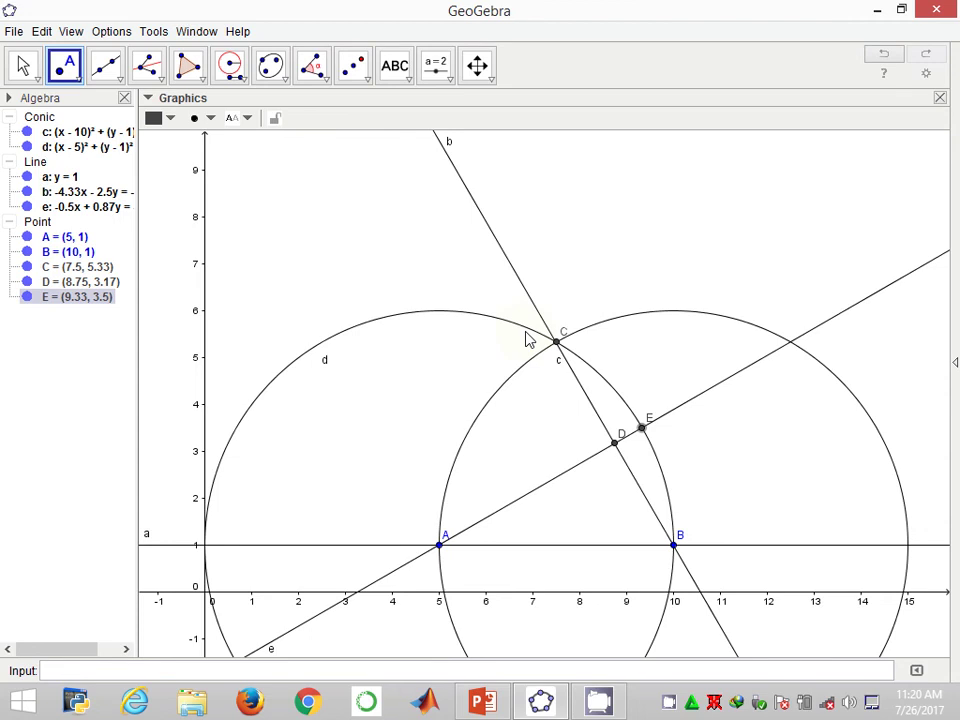
click(146, 66)
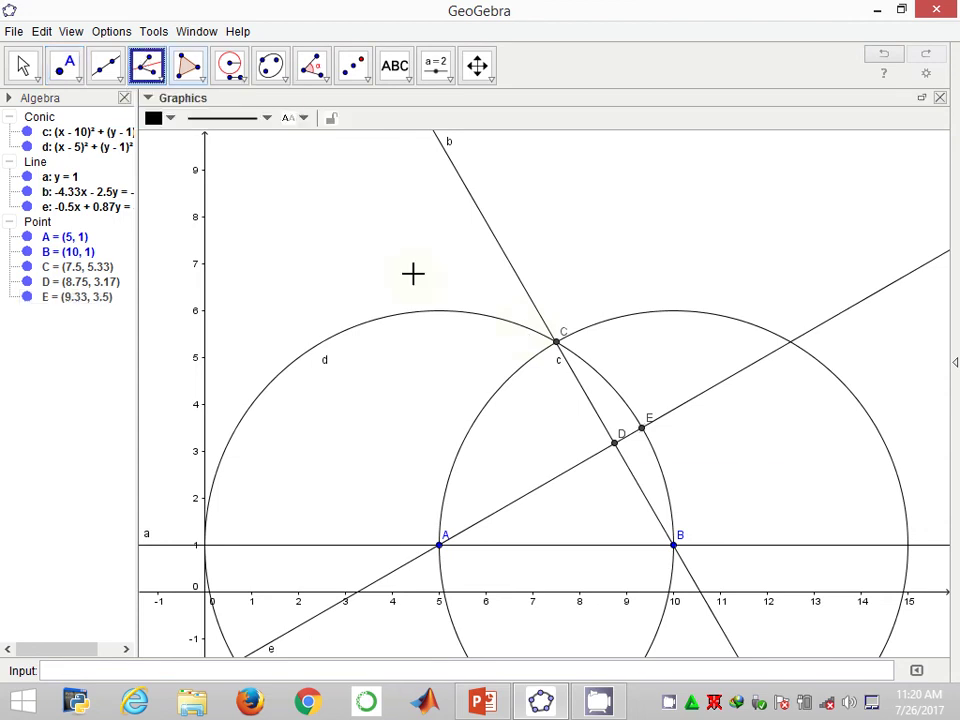
click(645, 433)
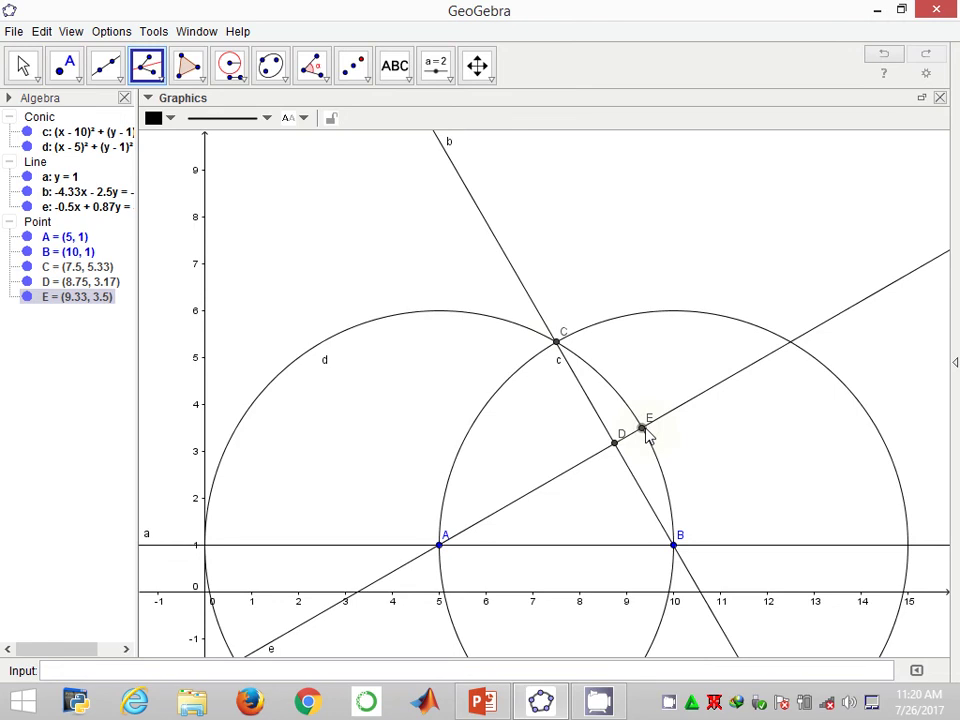
click(614, 443)
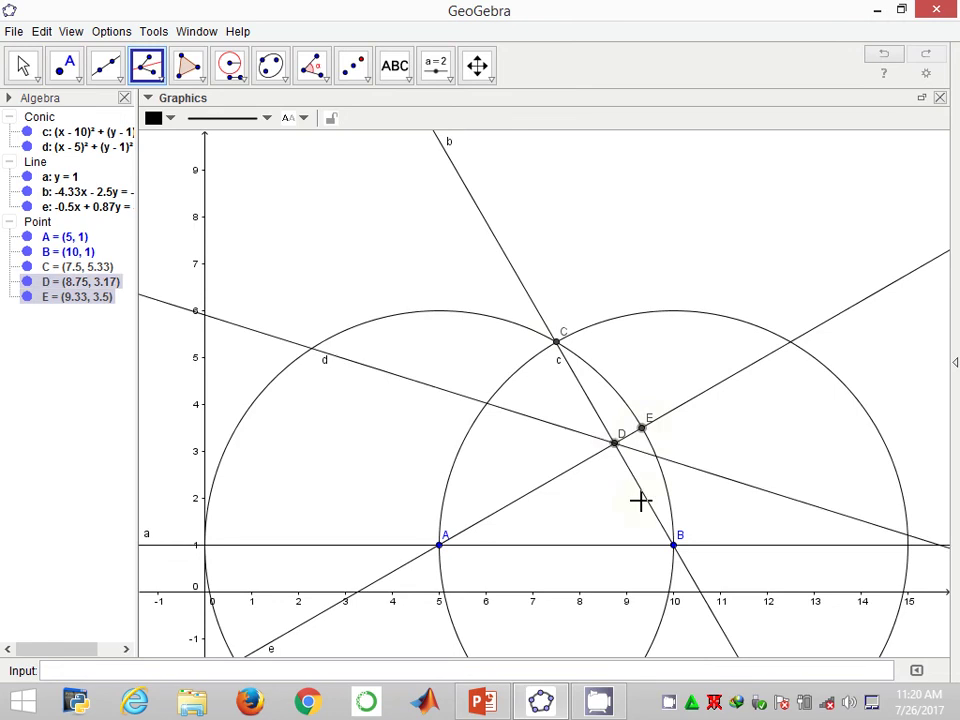
click(675, 545)
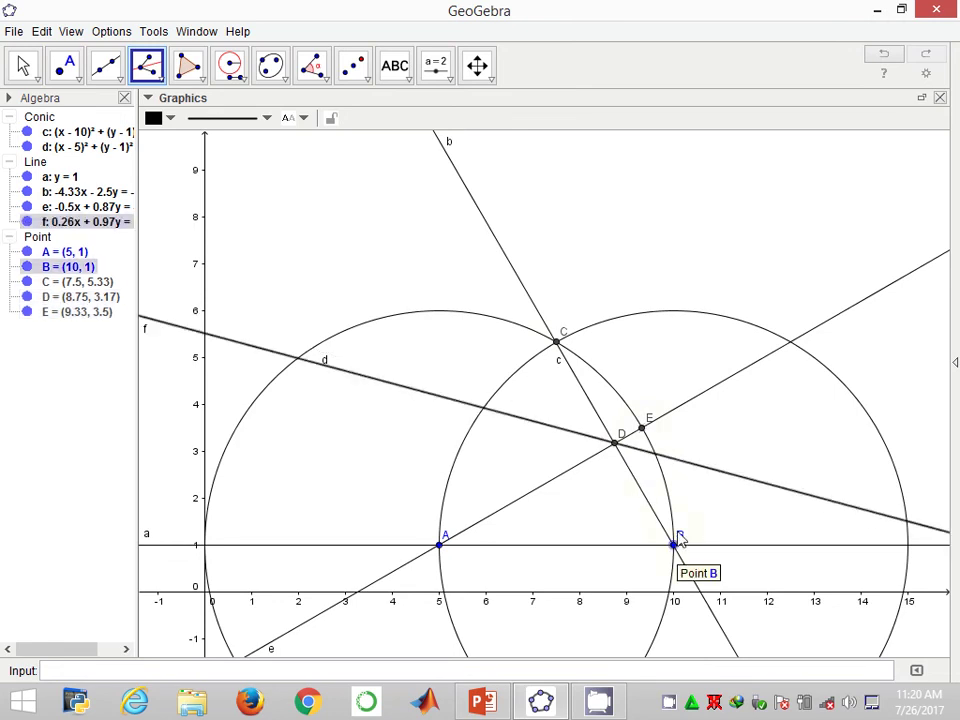
Step: Mark F where line f meets circle d and bisect angle EDF with line g
click(65, 66)
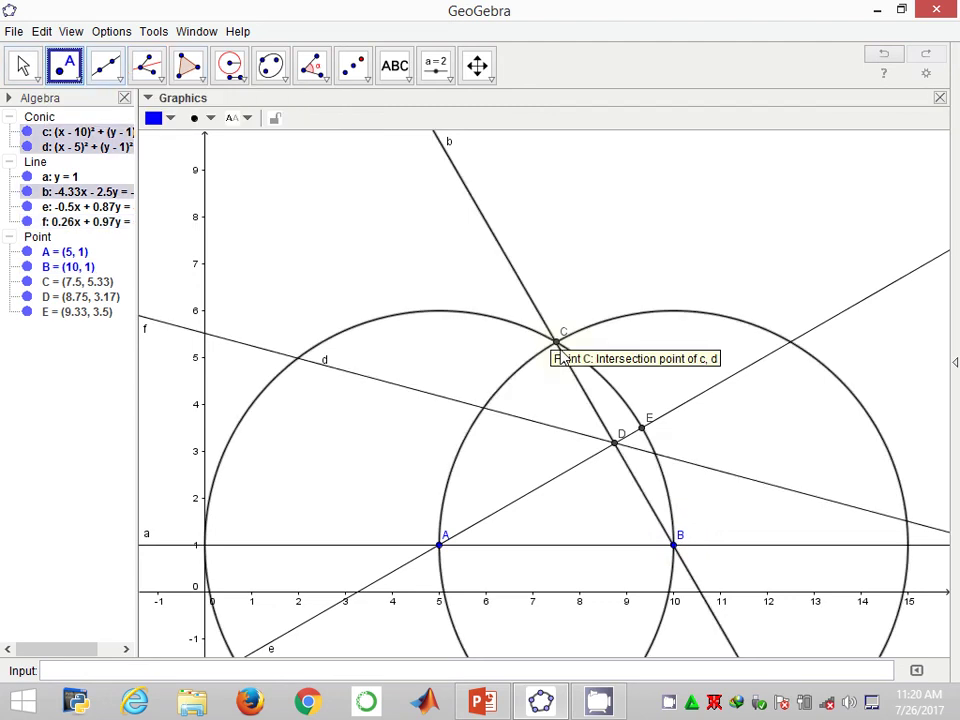
click(655, 454)
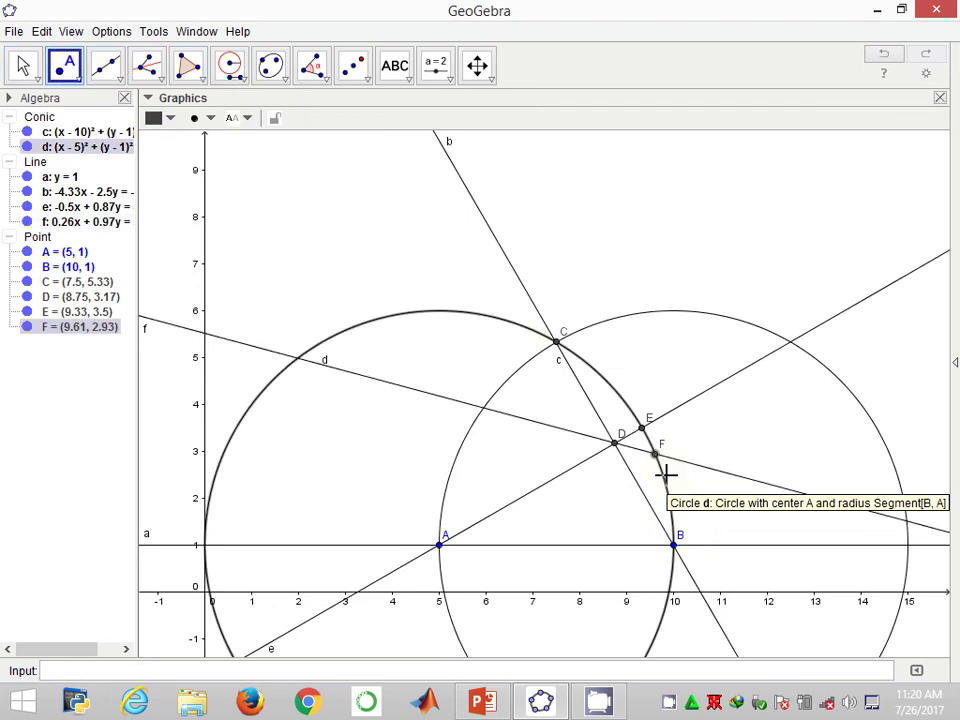
click(145, 68)
click(645, 430)
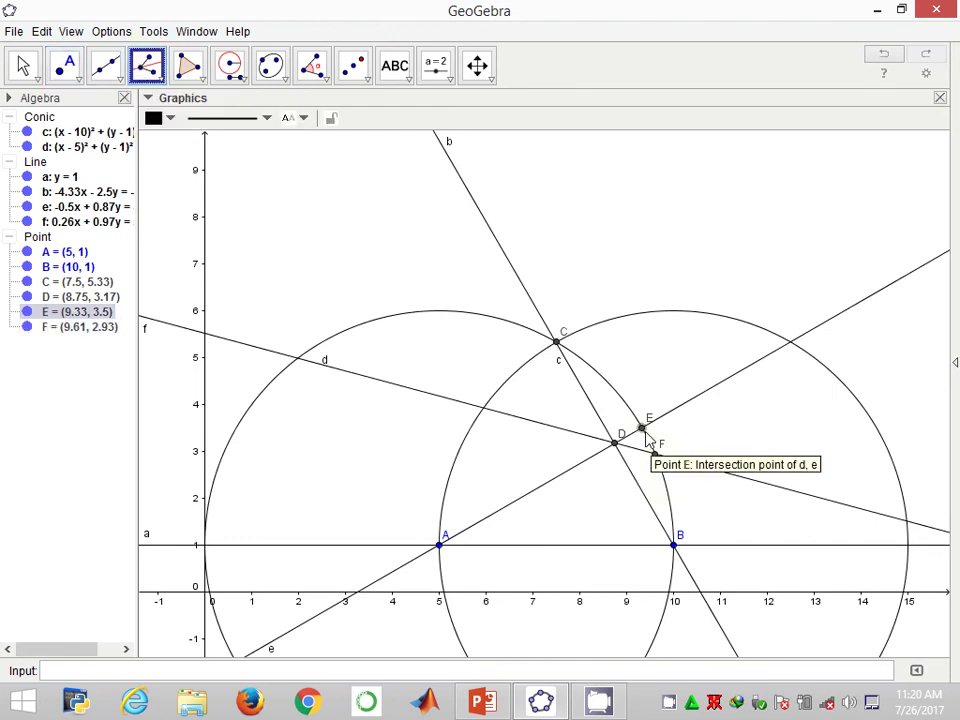
click(614, 442)
click(655, 455)
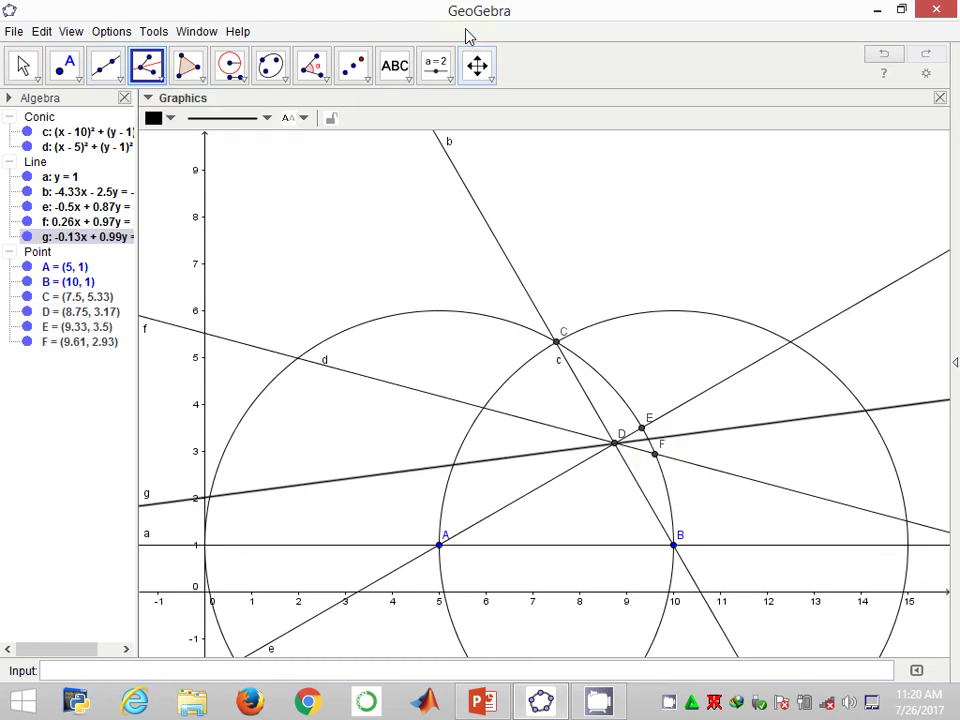
Step: Zoom in near E, mark G = (9.46, 3.26) where line g crosses circle d, then zoom back out
click(477, 66)
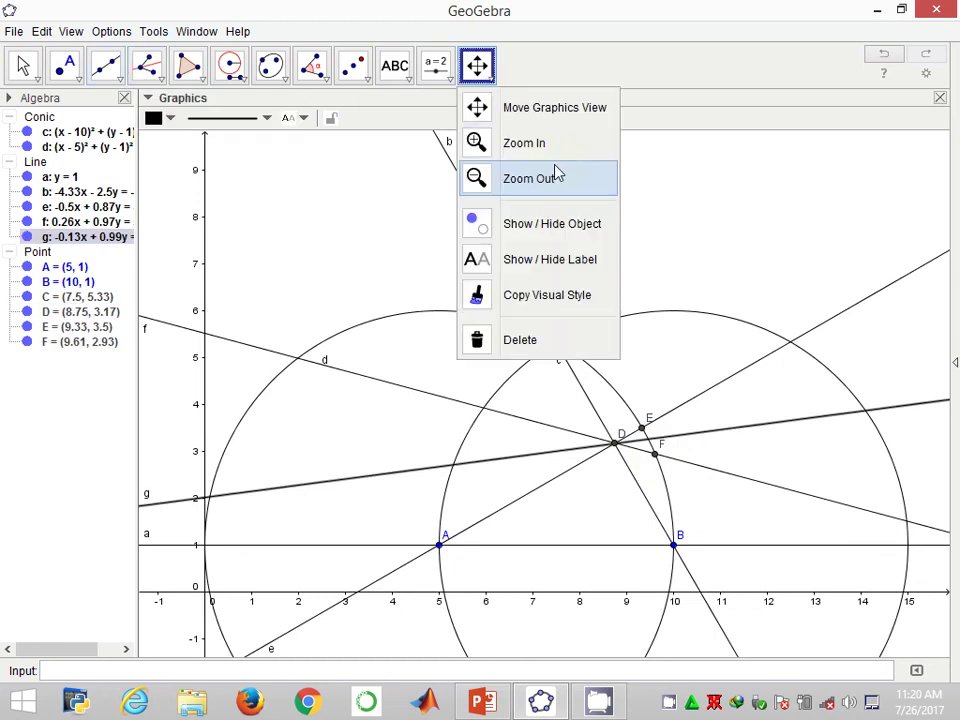
click(526, 143)
click(667, 428)
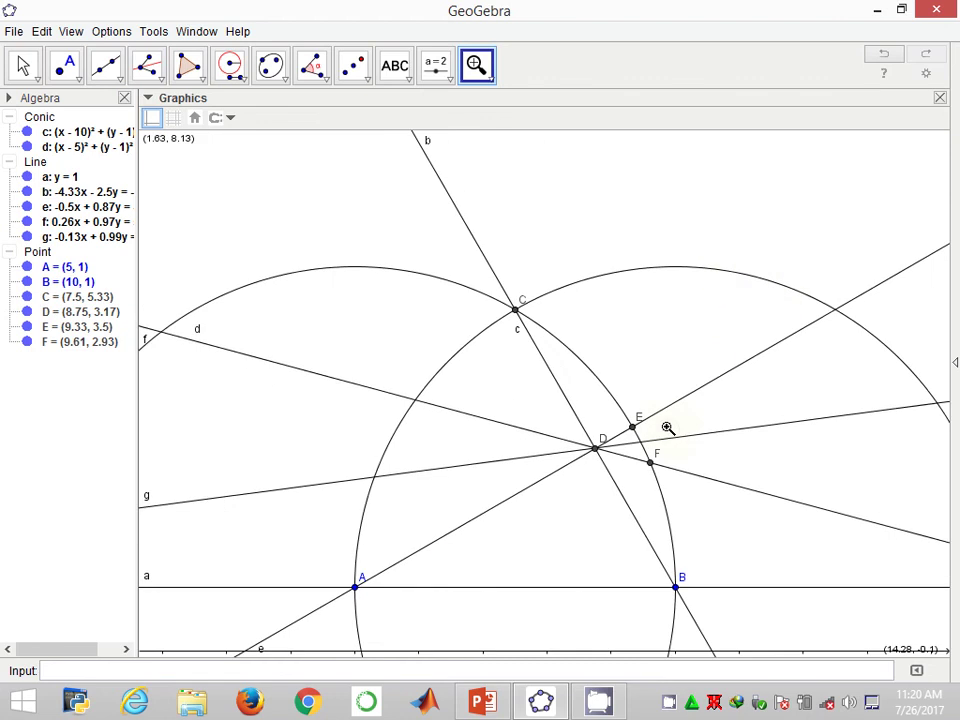
click(667, 428)
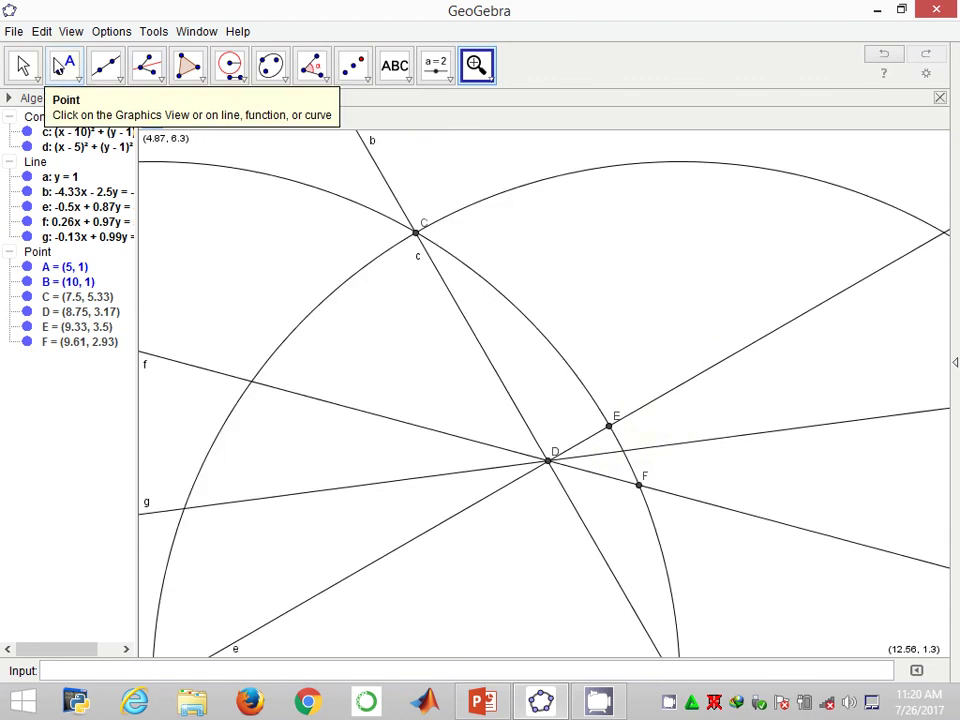
click(60, 66)
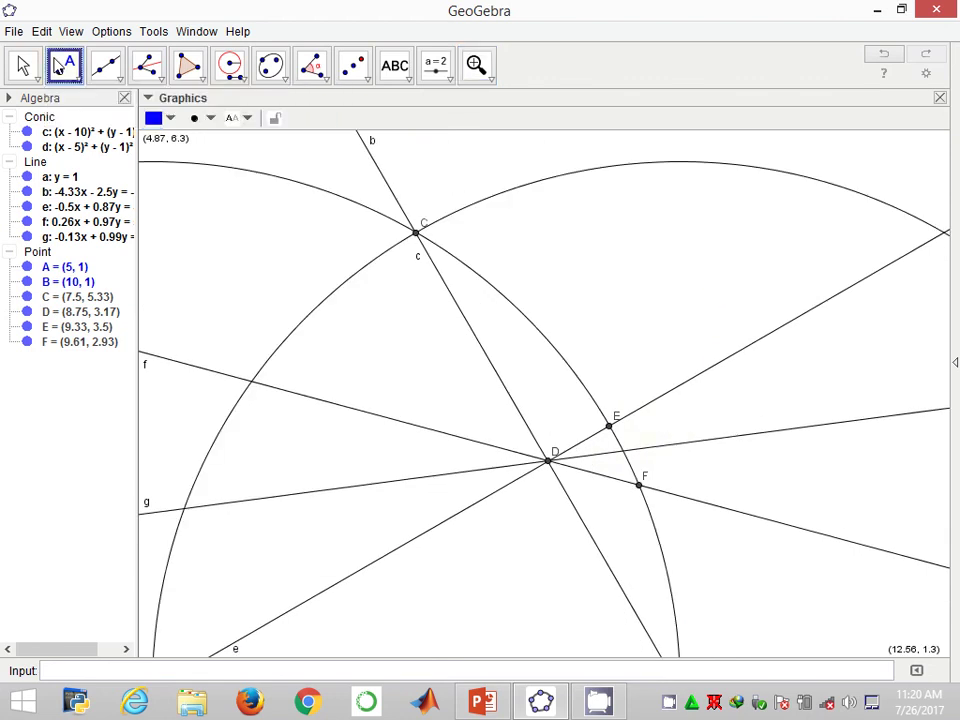
click(622, 452)
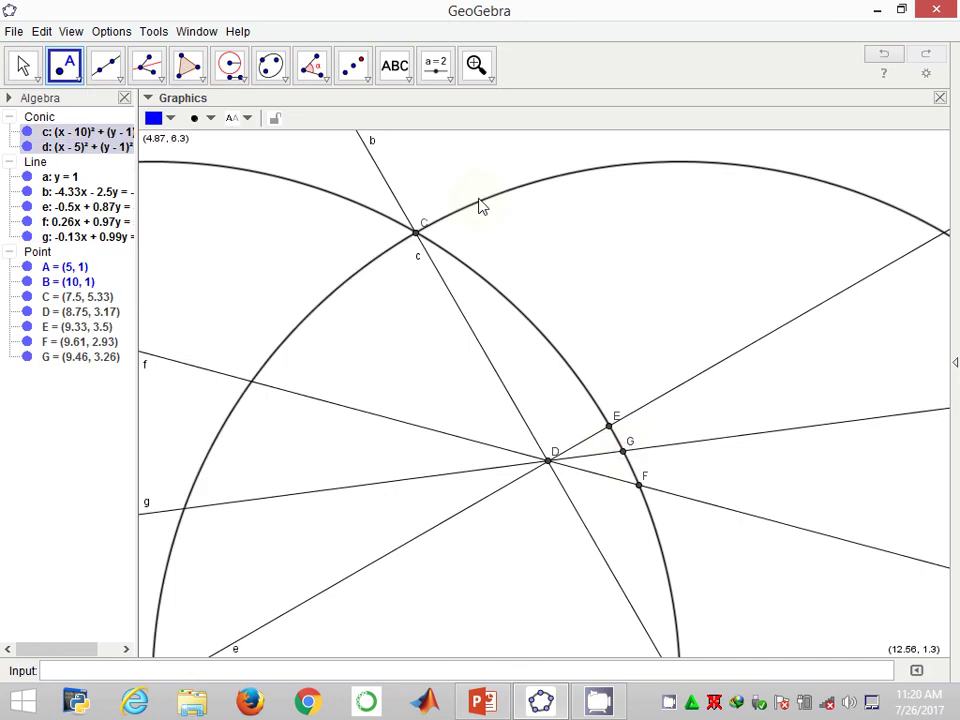
click(491, 79)
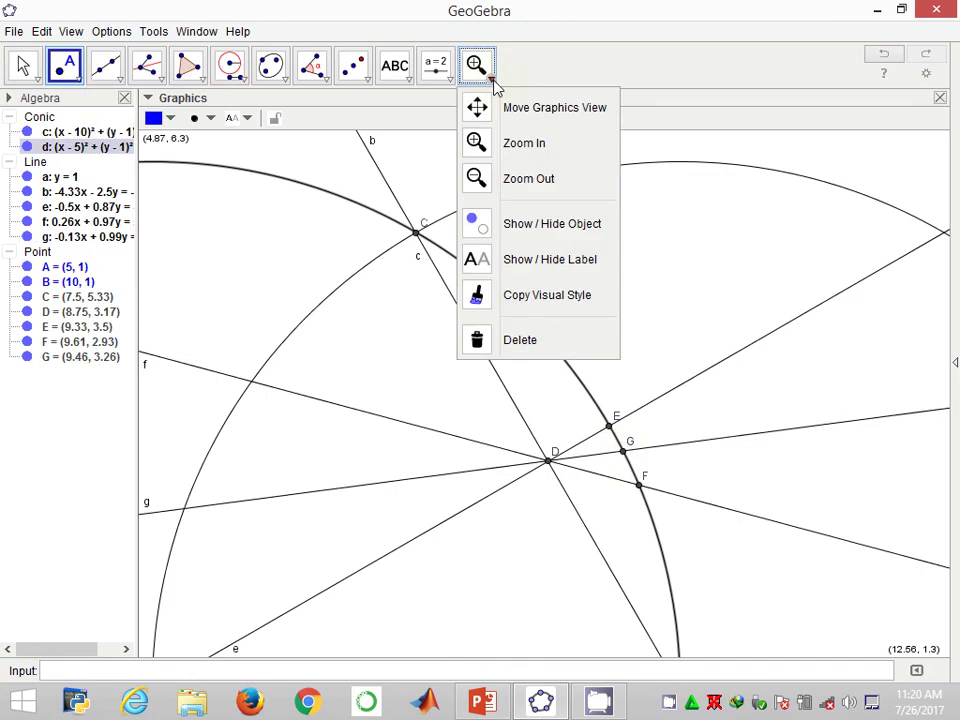
click(537, 181)
click(654, 247)
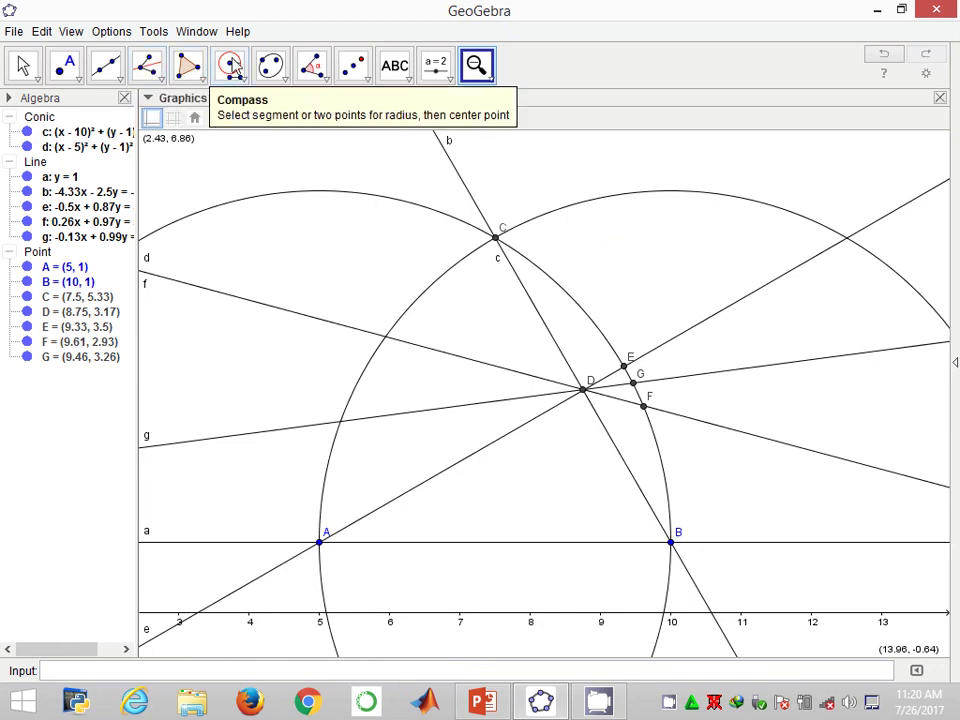
Step: Draw compass circle h with radius DF, centred on E at (9.33, 3.5)
click(232, 68)
click(585, 390)
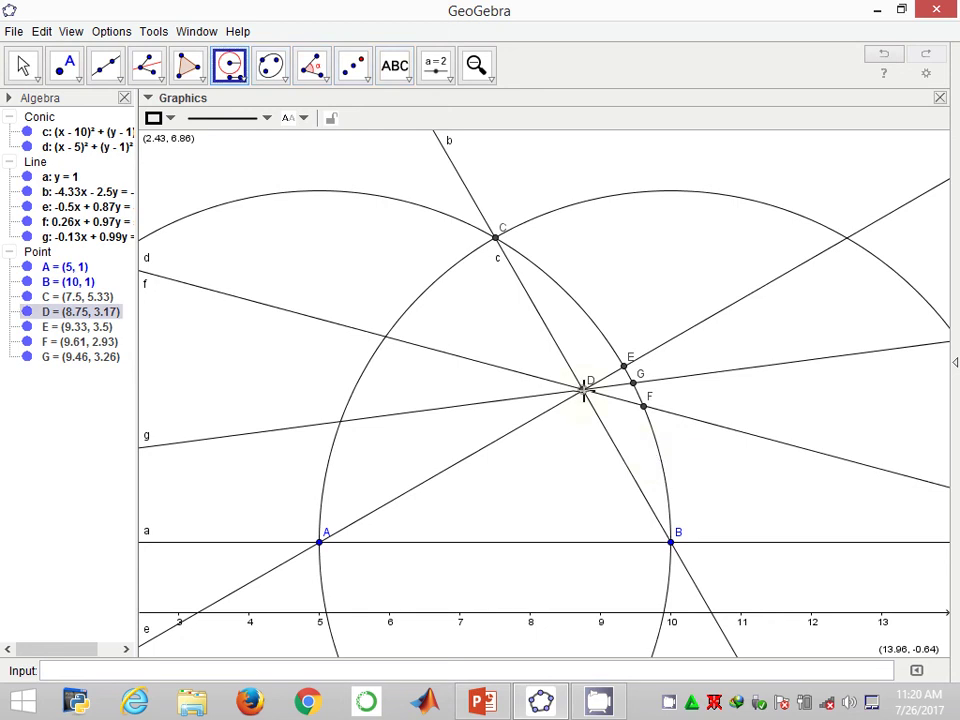
click(644, 408)
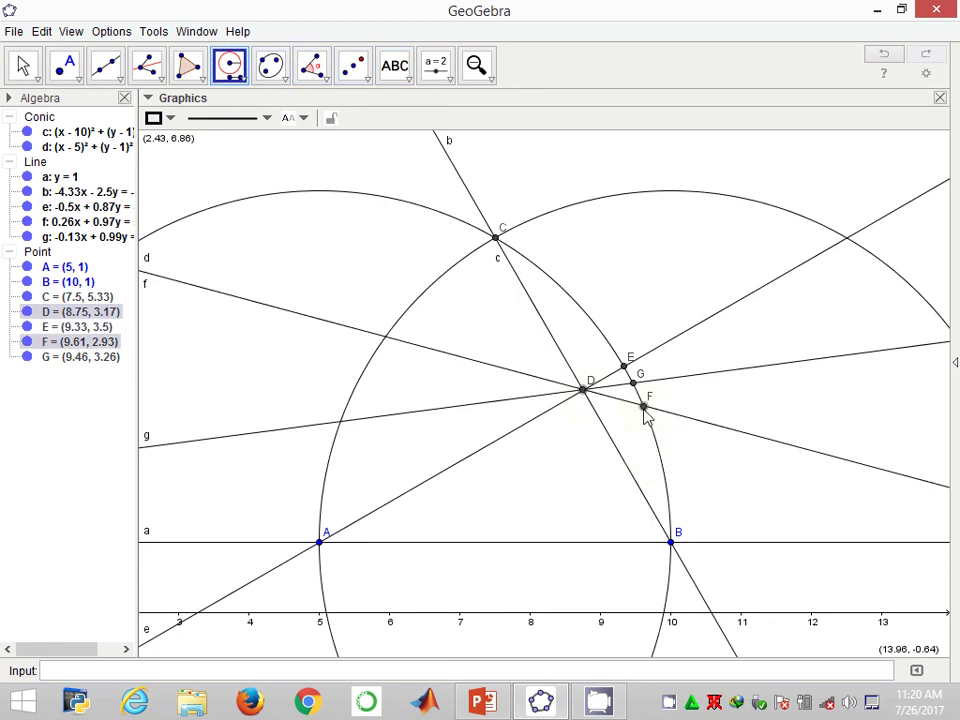
click(625, 366)
click(629, 366)
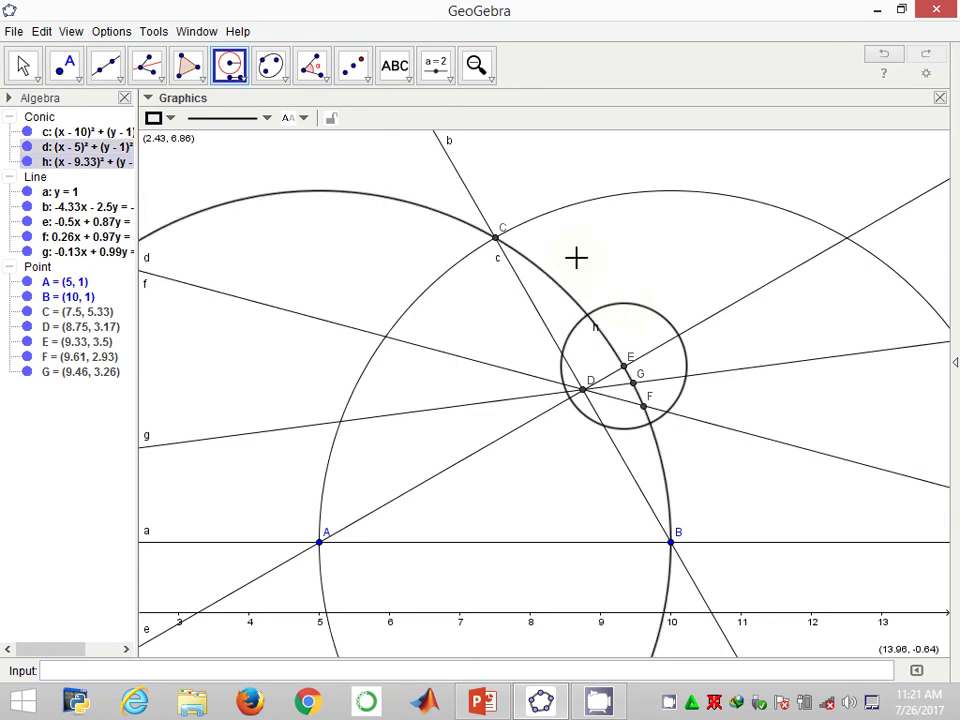
Step: Colour circle h dark green in its Object Properties
right_click(619, 309)
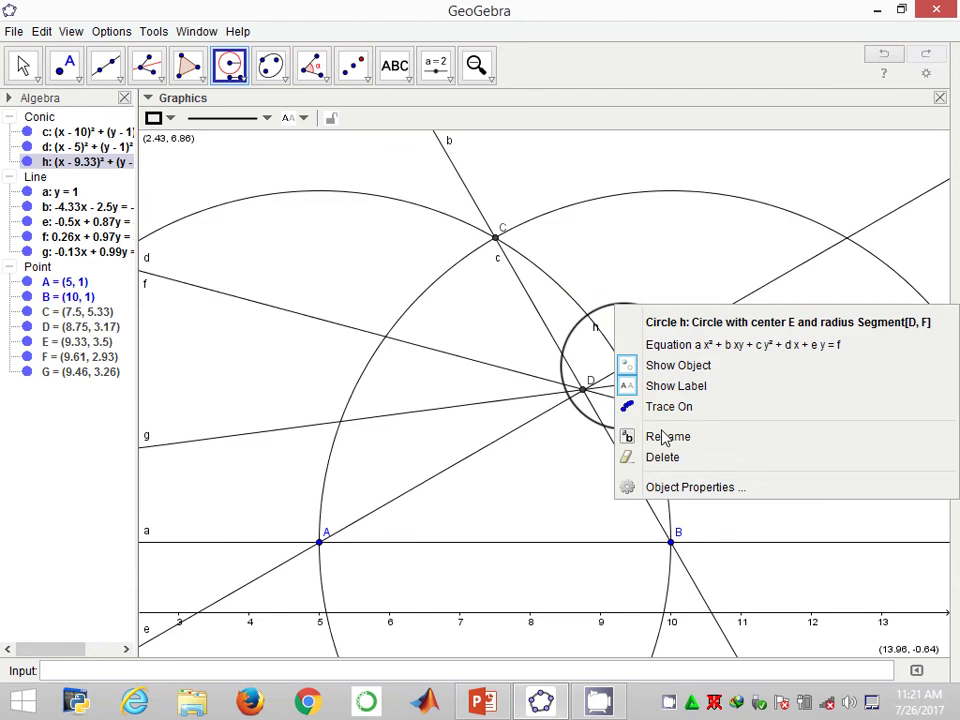
click(694, 487)
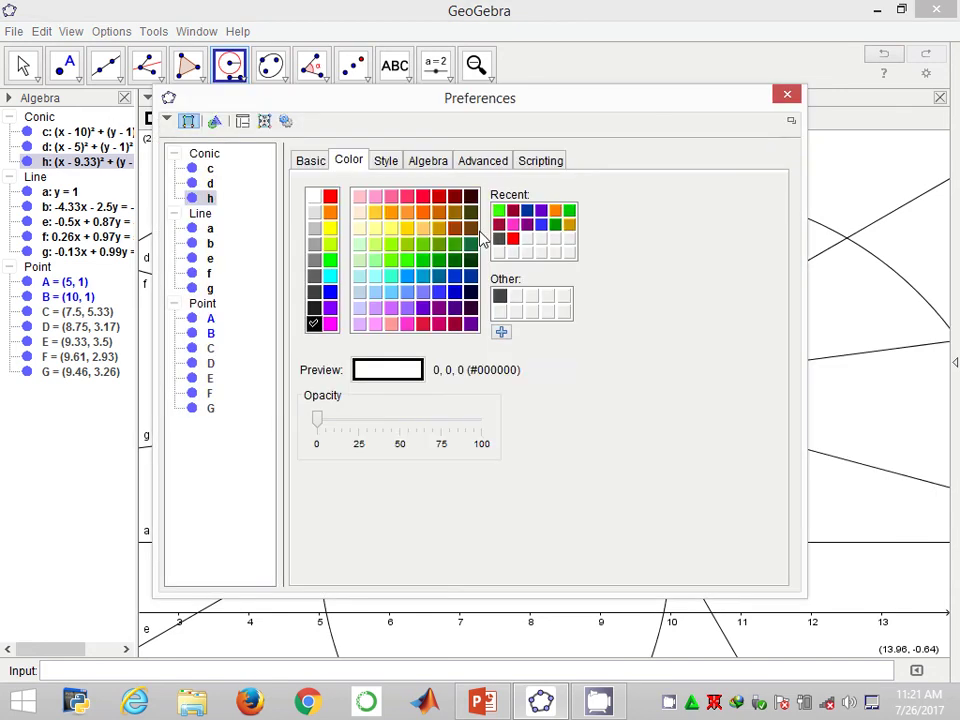
click(470, 244)
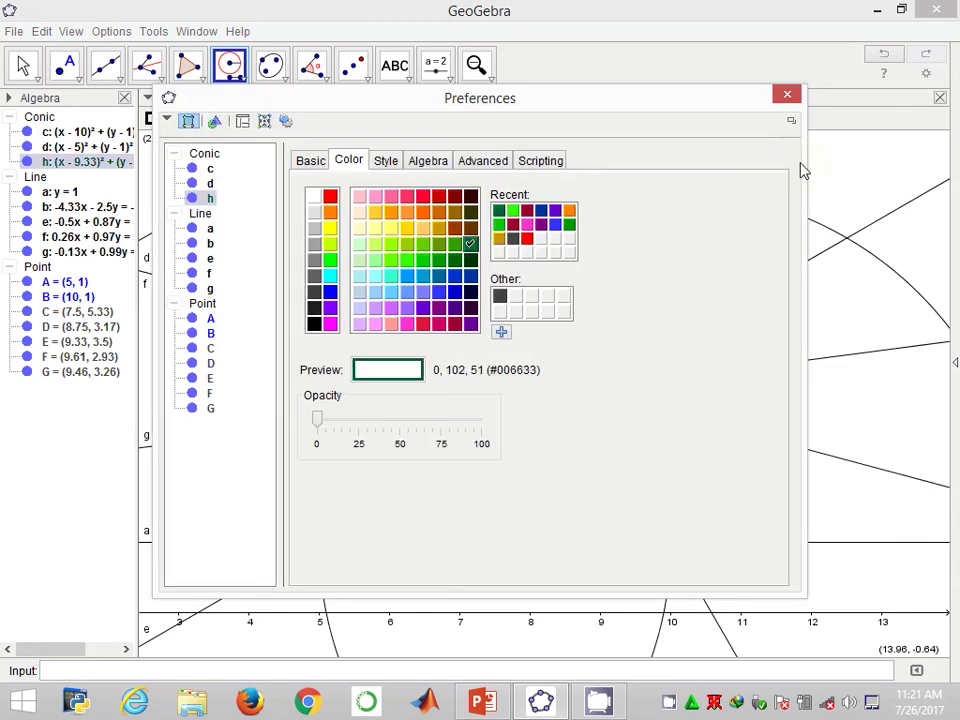
click(787, 94)
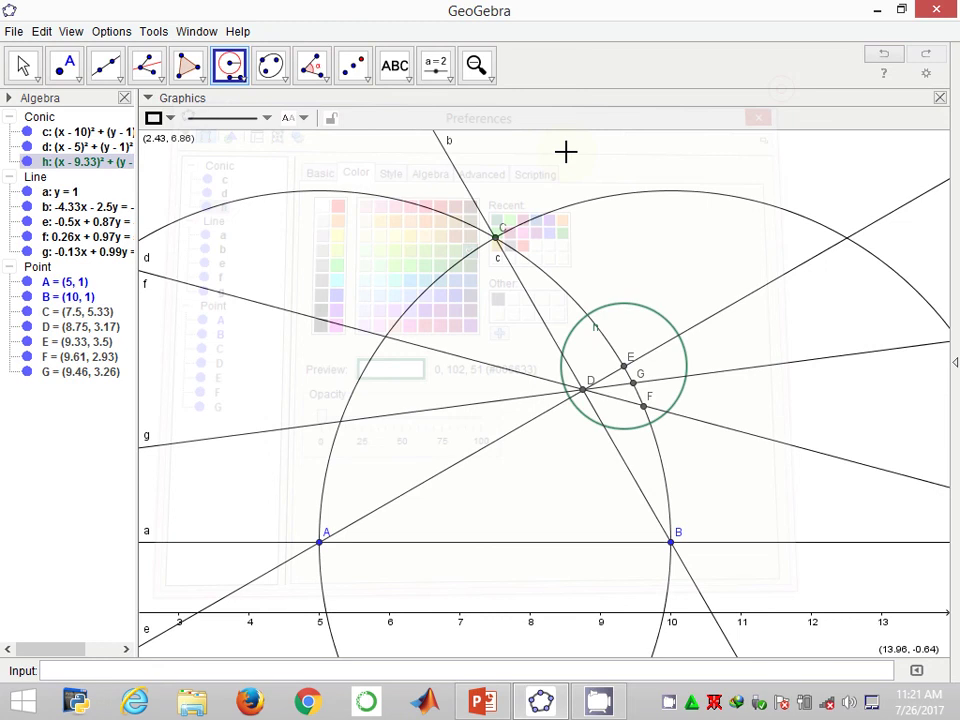
Step: Place point H = (8.82, 4.23) on circle d and draw circle k of radius DG centred on H
click(66, 72)
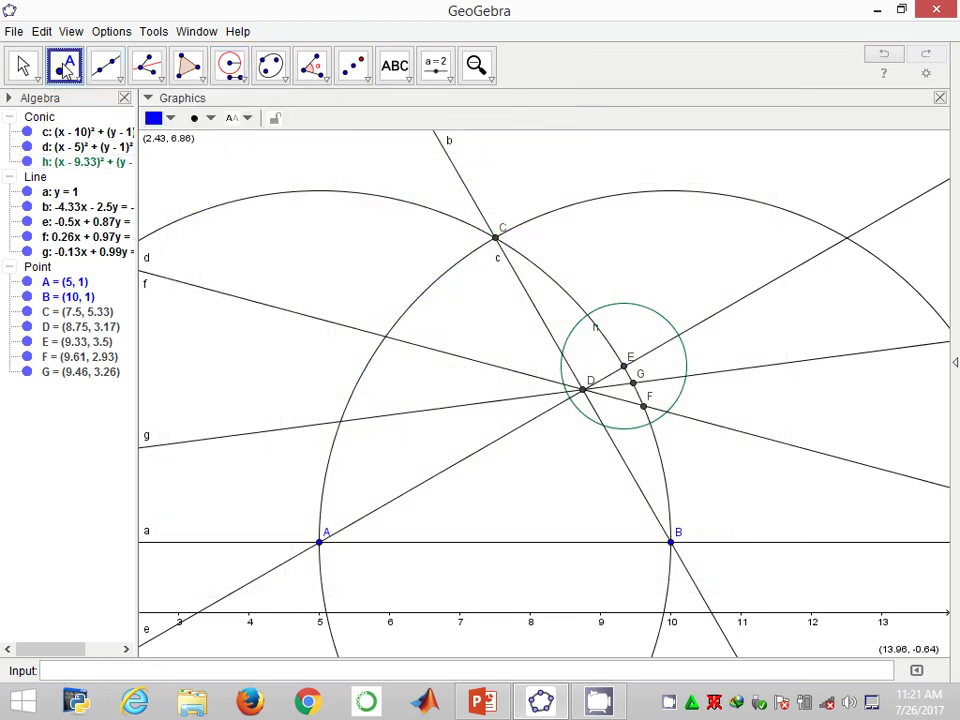
click(588, 316)
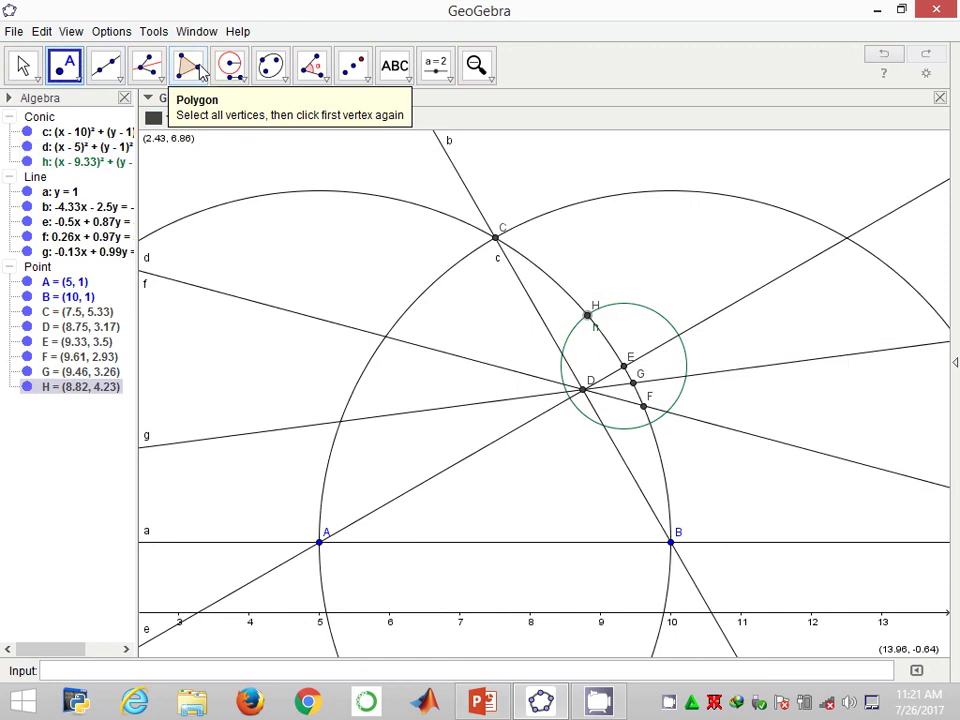
click(233, 70)
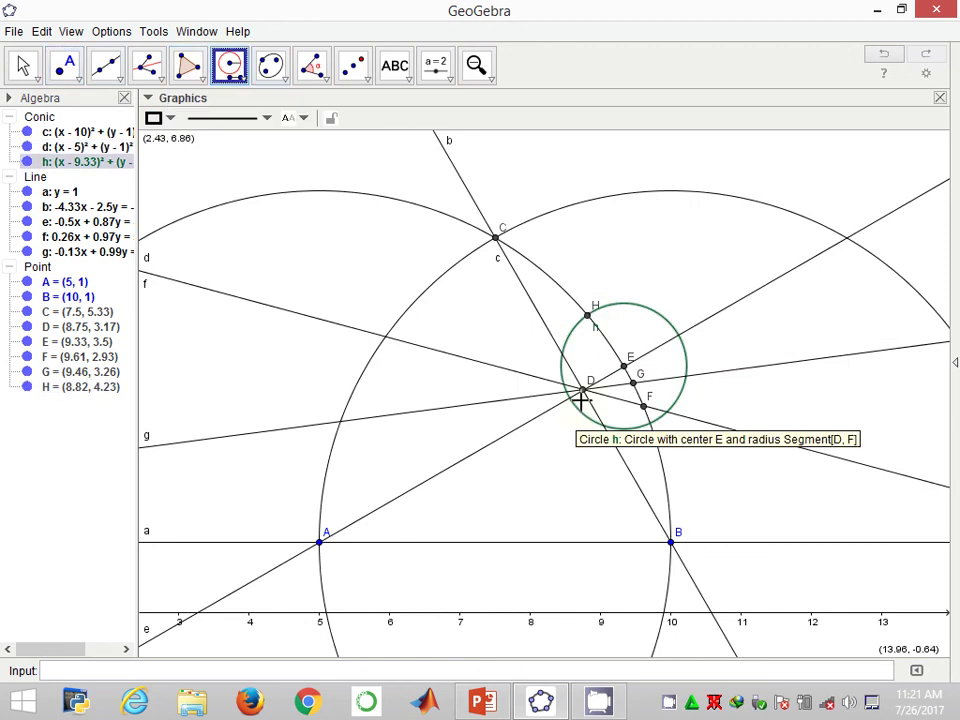
click(630, 386)
click(588, 316)
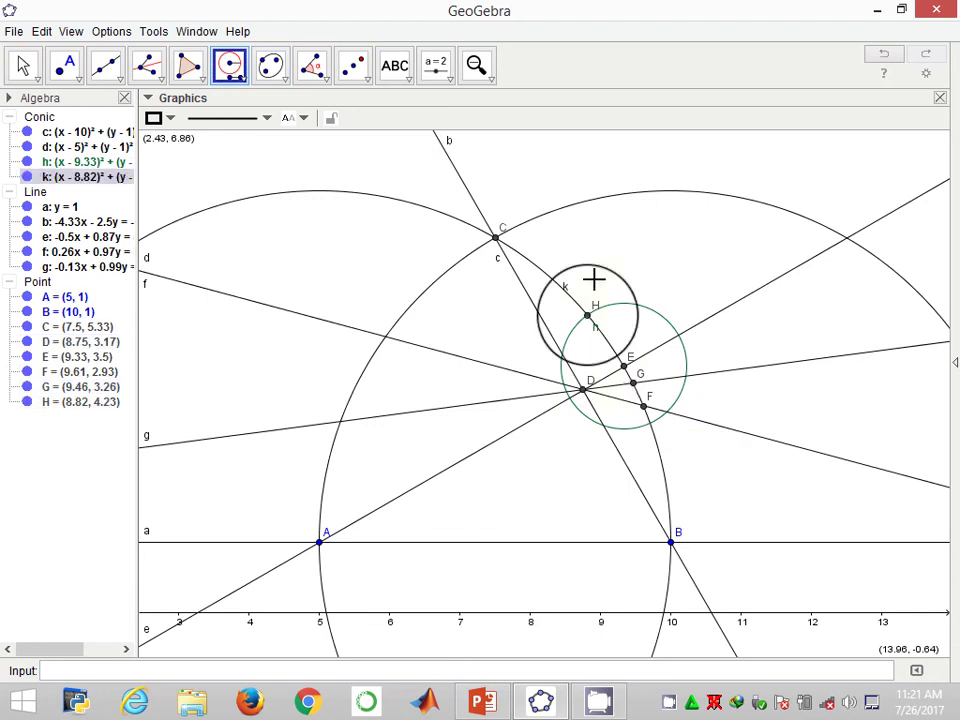
Step: Colour circle k dark yellow in its Object Properties
right_click(596, 268)
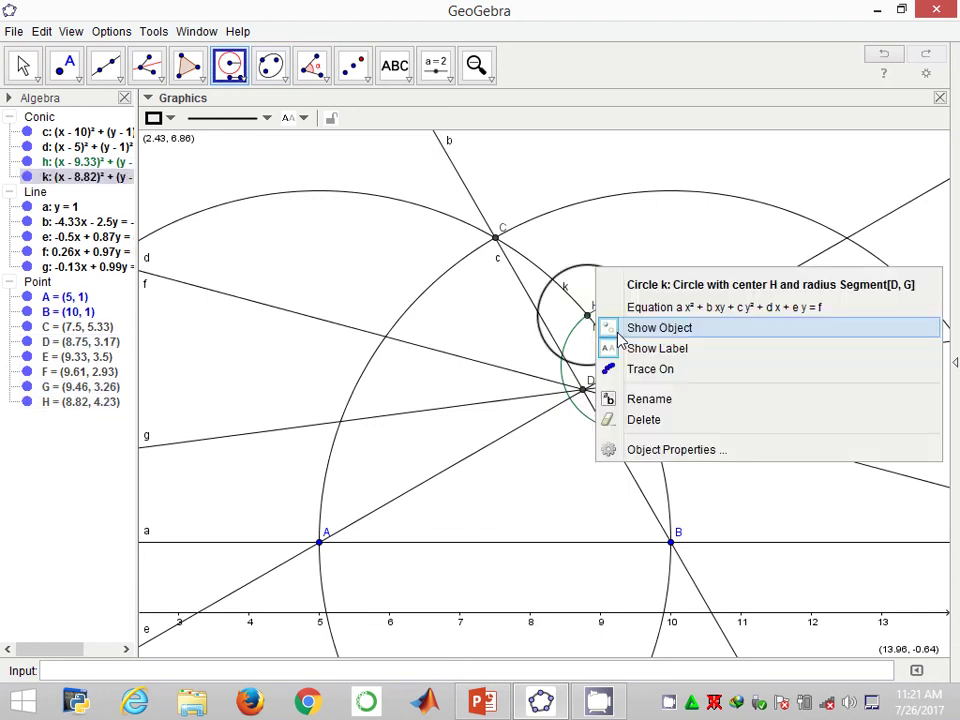
click(651, 451)
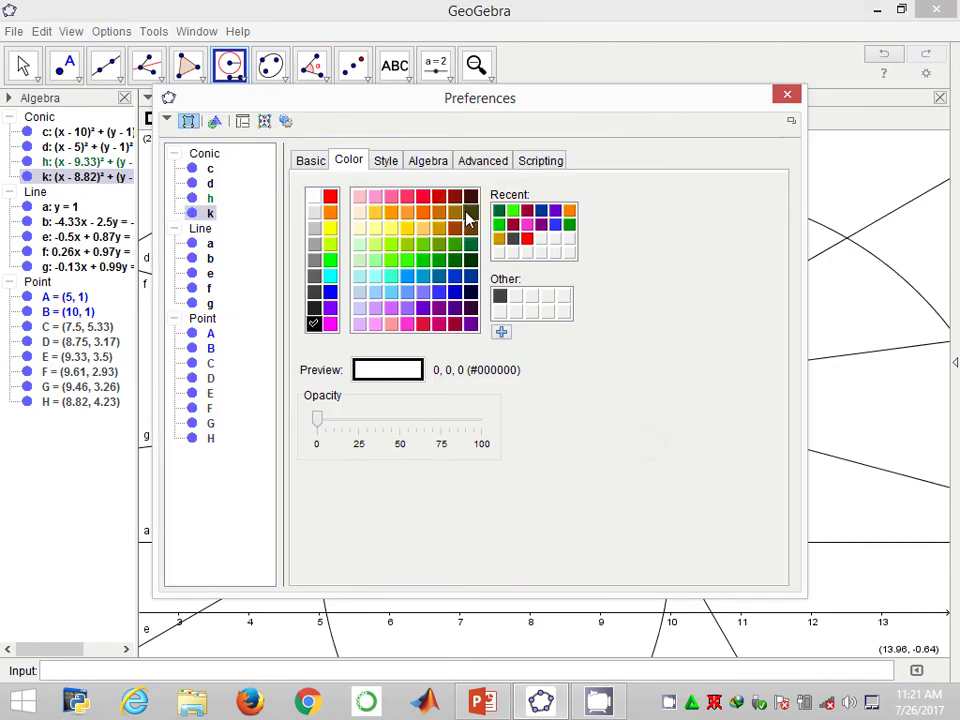
click(437, 228)
key(Escape)
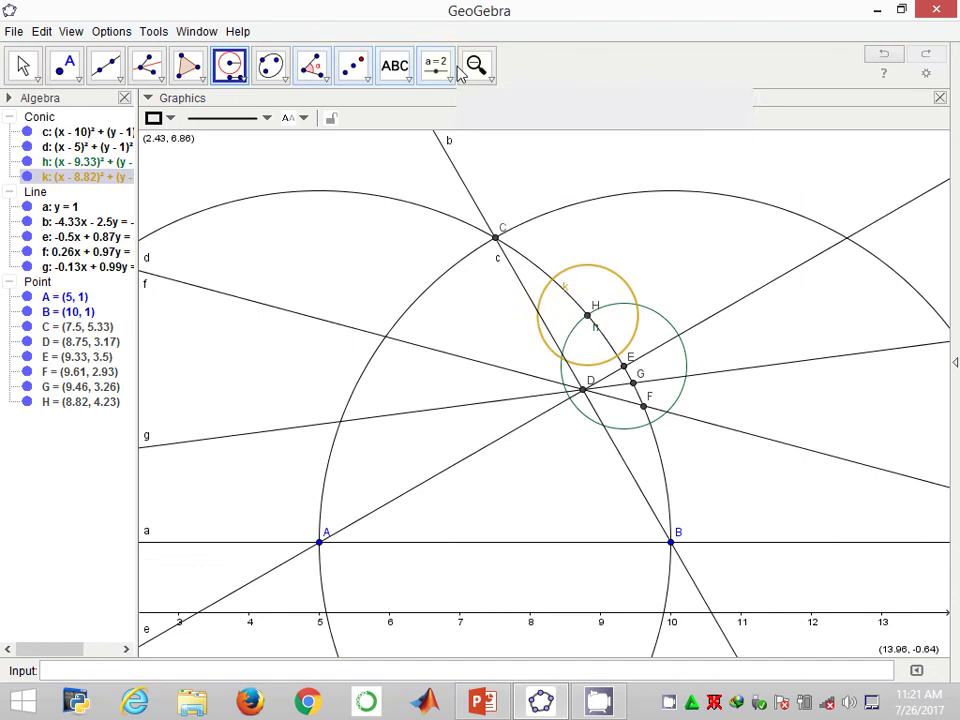
Step: Zoom in near H and mark point I = (9.24, 3.65) where circles k and d cross
click(476, 66)
click(525, 157)
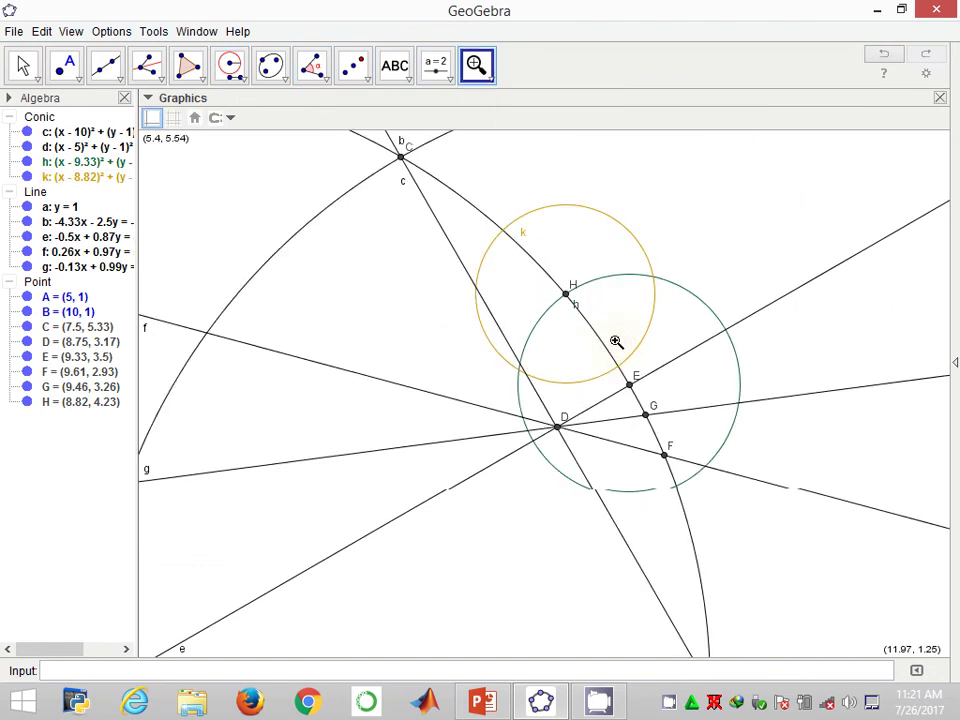
click(616, 342)
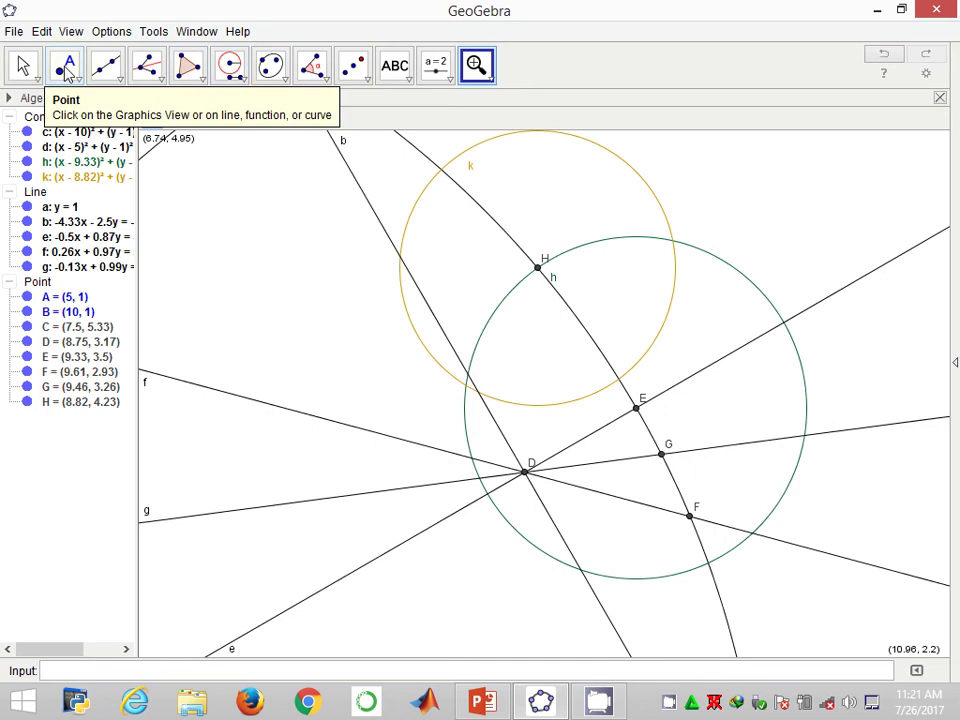
click(65, 68)
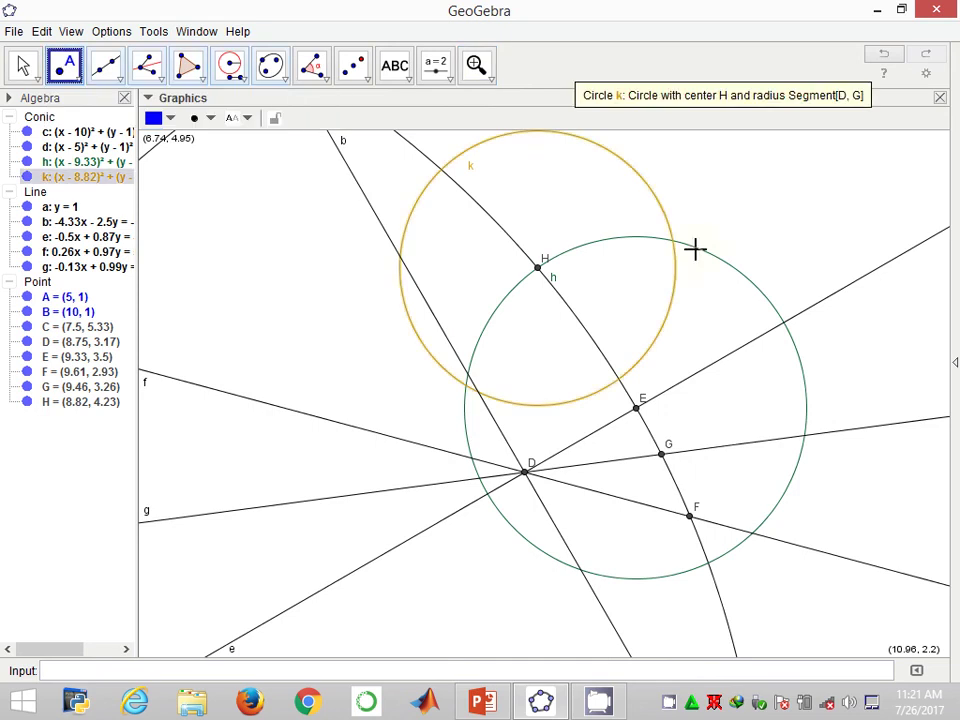
click(619, 379)
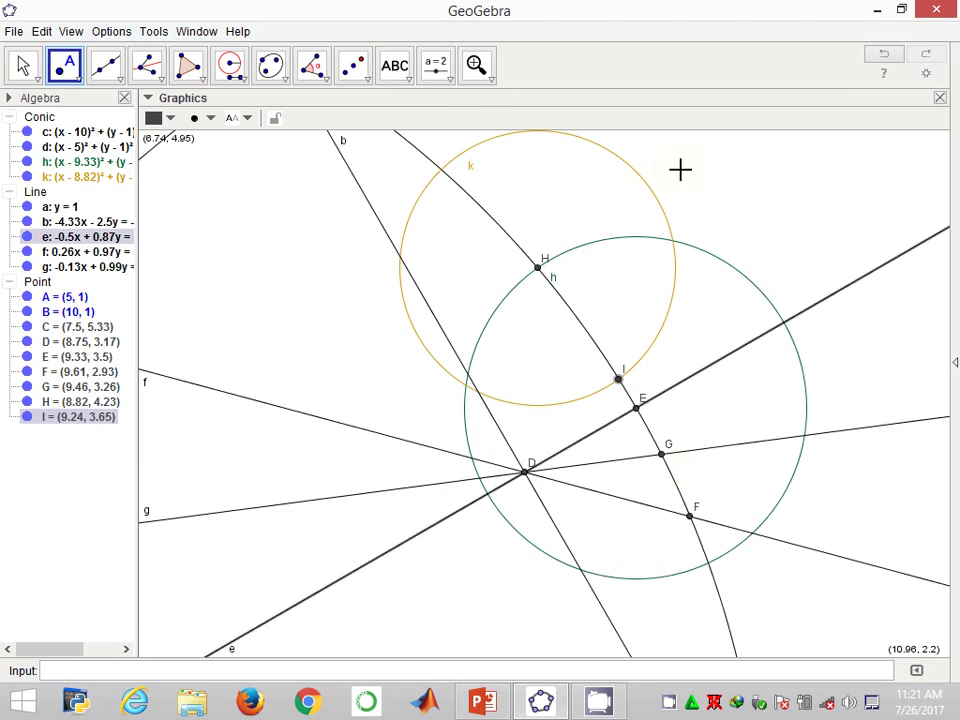
Step: Zoom out and pan so A, B and the large circles are all in view
click(496, 86)
click(519, 167)
click(714, 318)
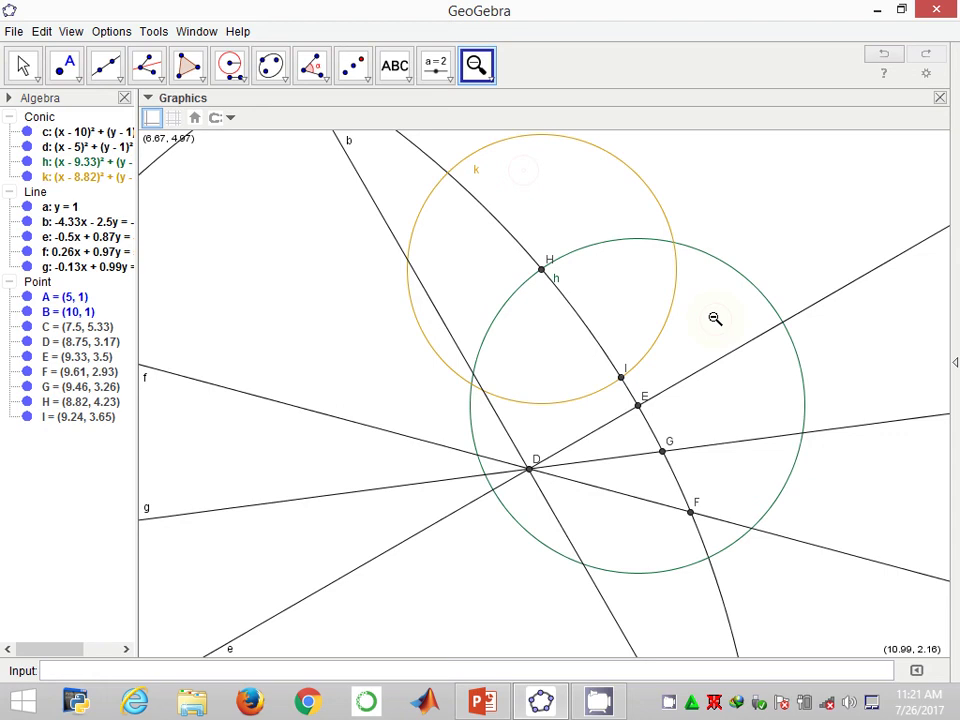
click(741, 284)
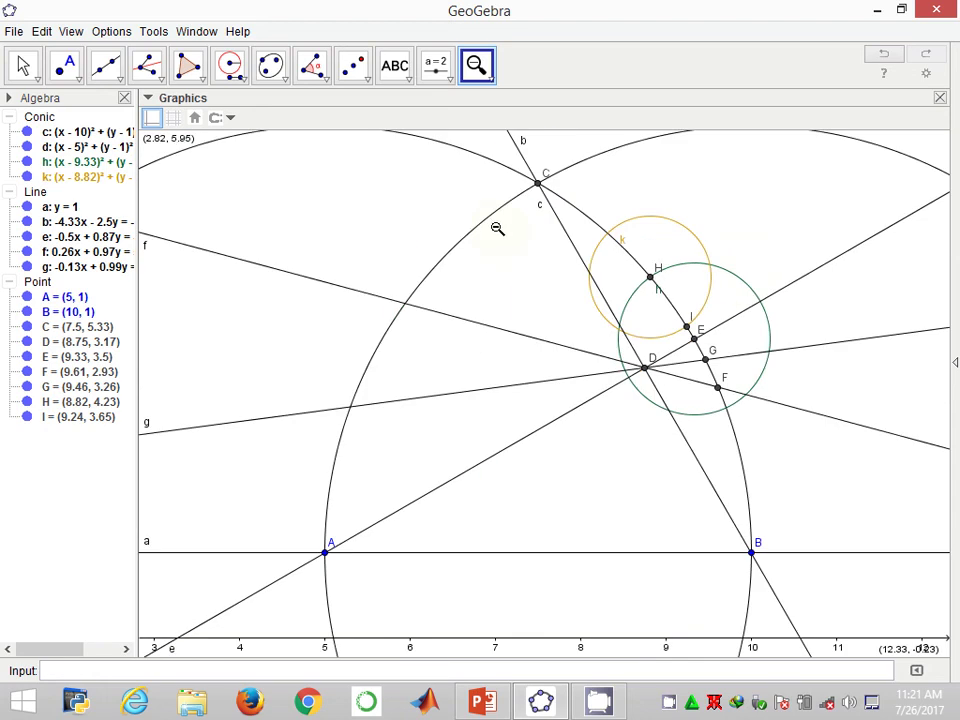
click(489, 80)
click(480, 112)
drag(478, 138, 463, 190)
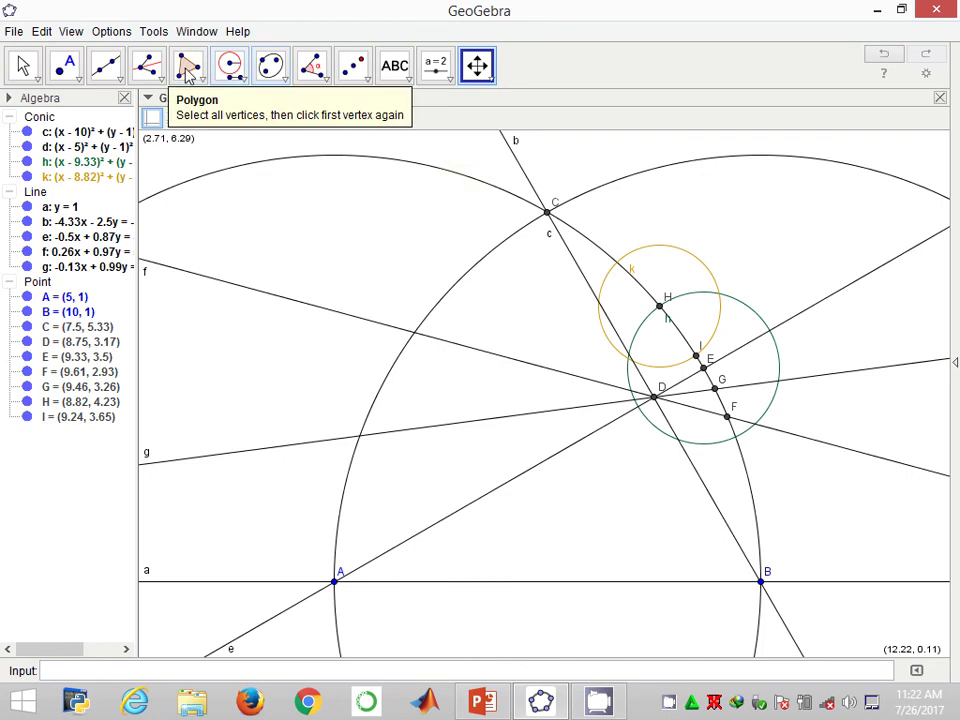
Step: Construct bisector line i of angle IAB through A
click(146, 66)
click(698, 352)
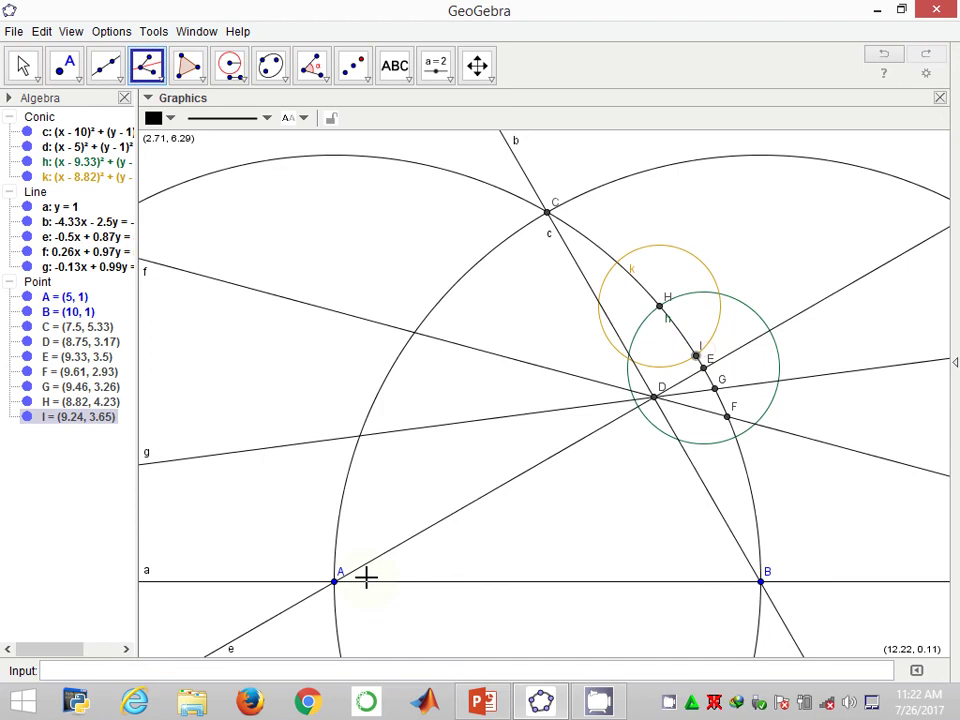
click(336, 580)
click(763, 582)
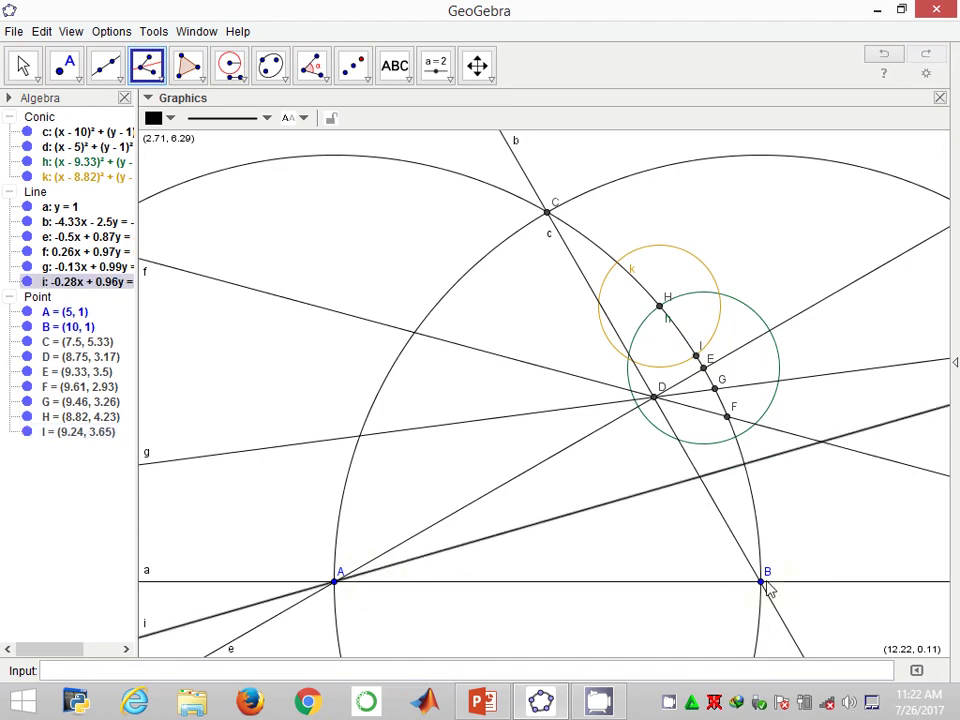
Step: Colour line i red and mark J = (9.81, 2.38) where it meets circle d
right_click(636, 500)
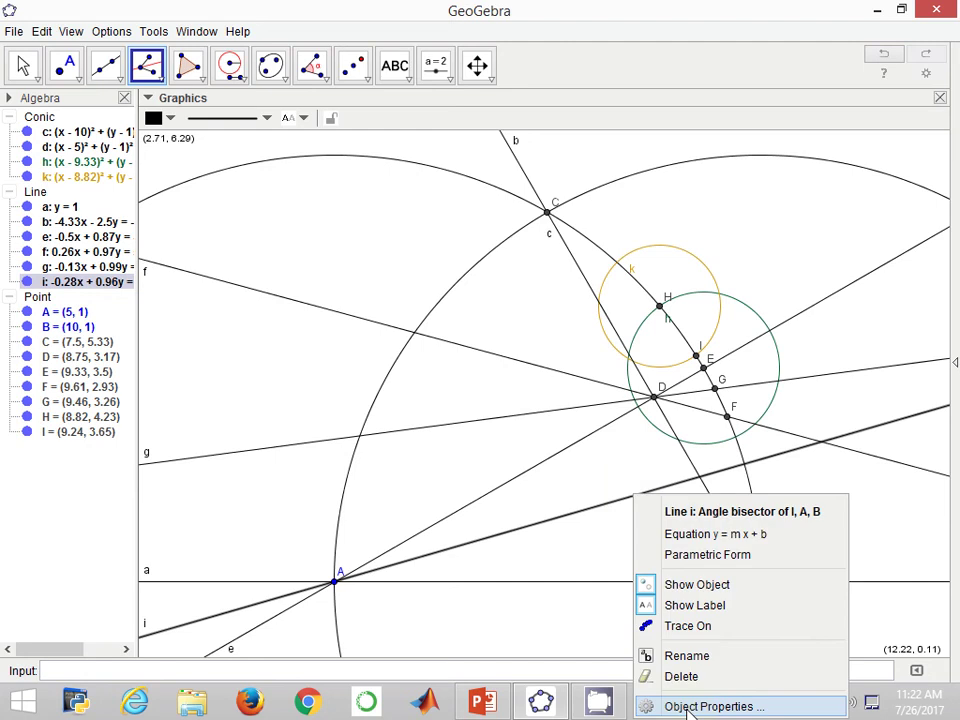
click(700, 706)
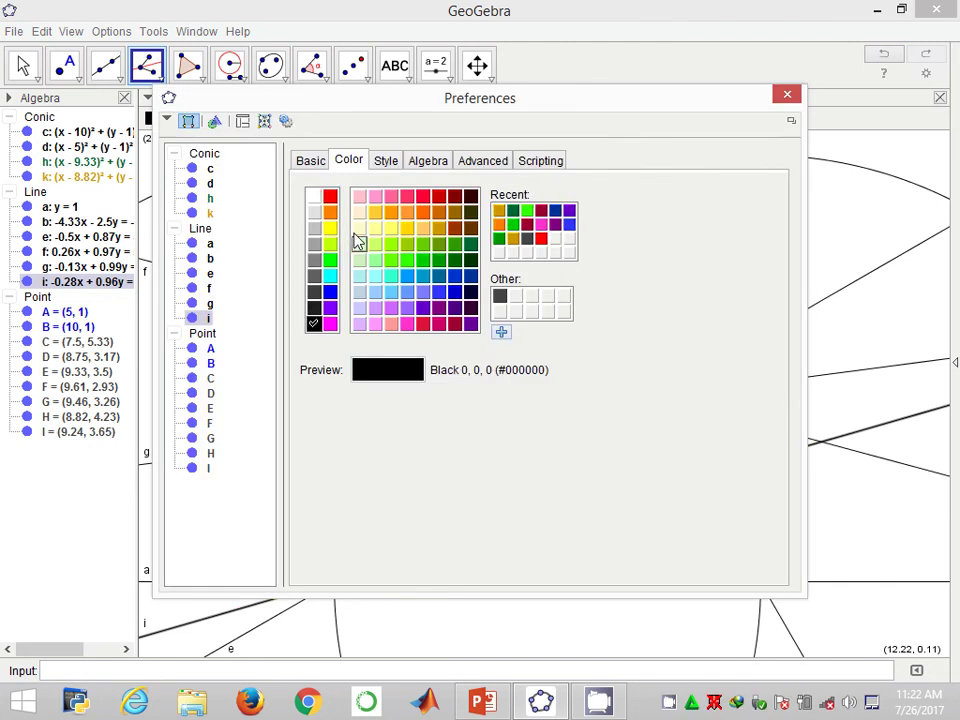
click(330, 196)
click(787, 94)
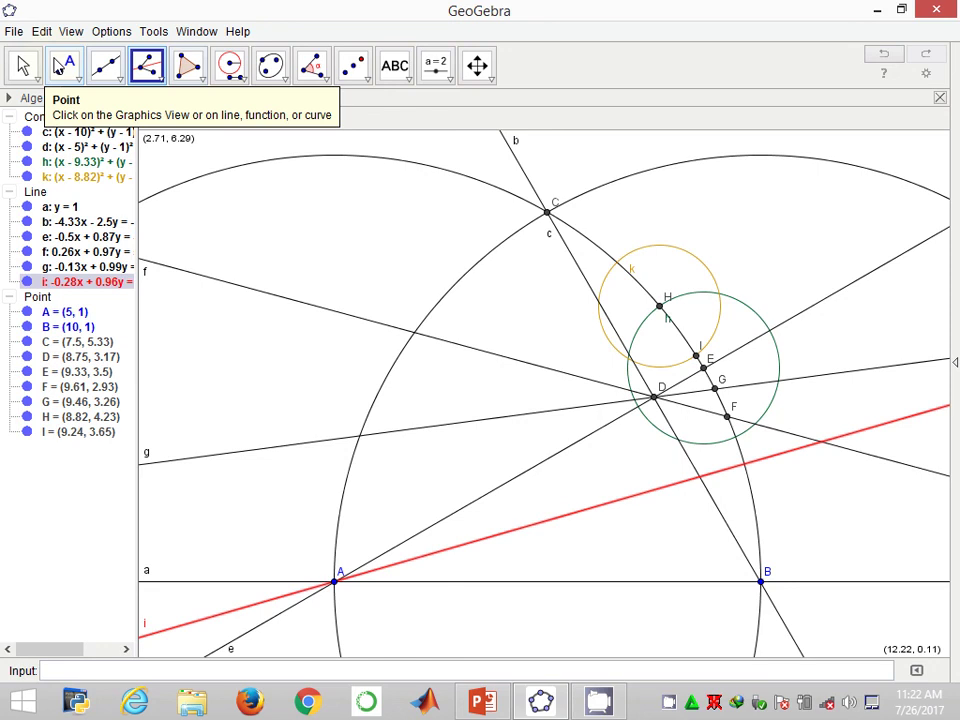
click(58, 62)
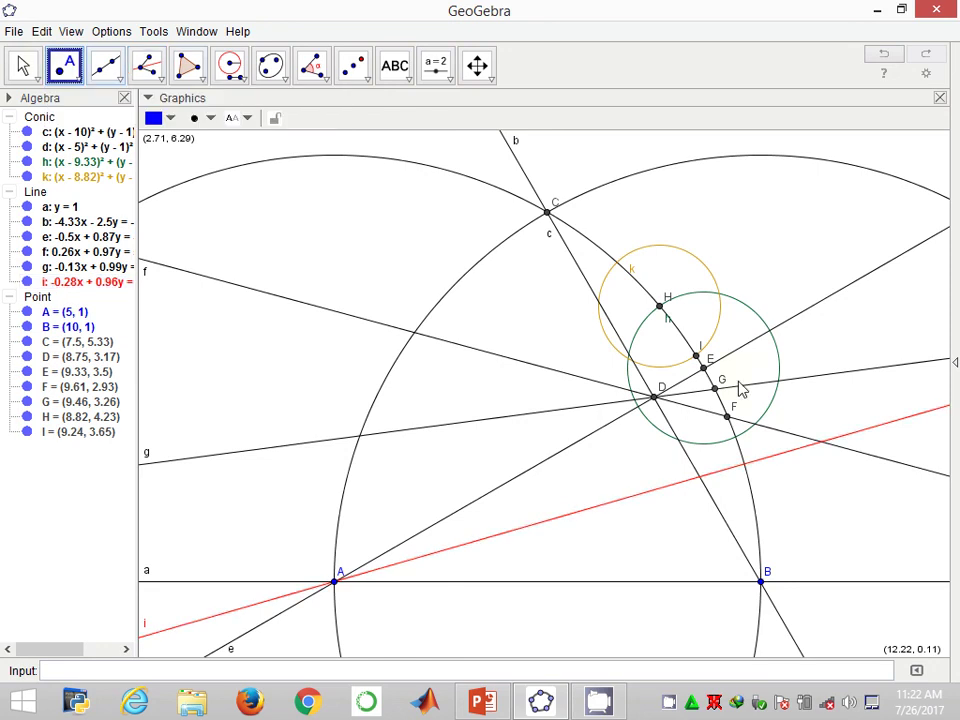
click(745, 466)
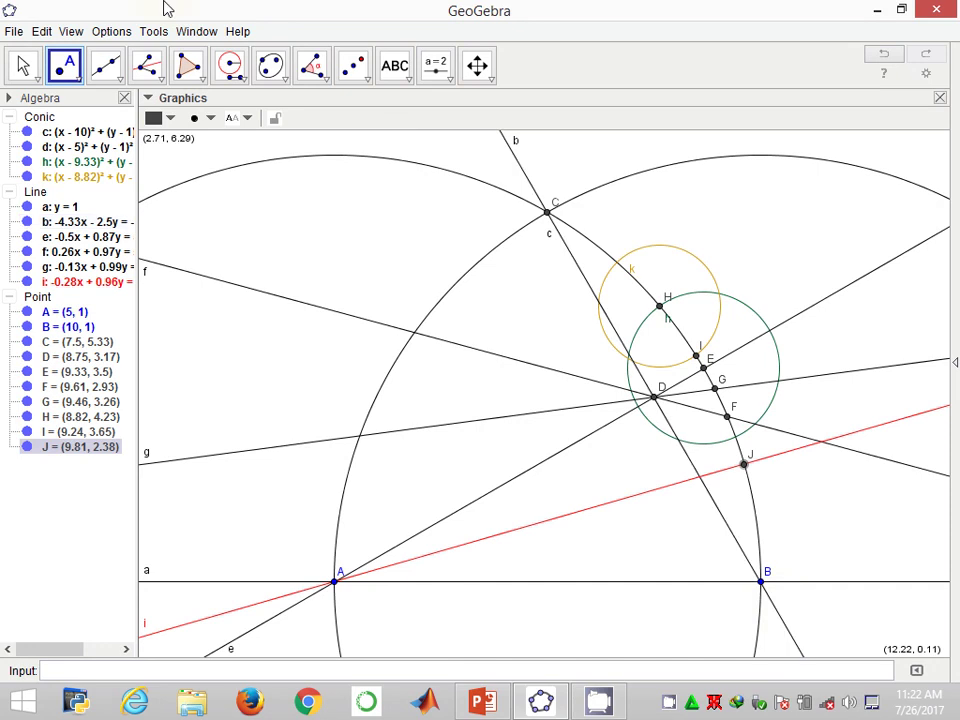
Step: Bisect angle JAB with line j and mark K = (9.95, 1.7) where it meets circle d
click(146, 66)
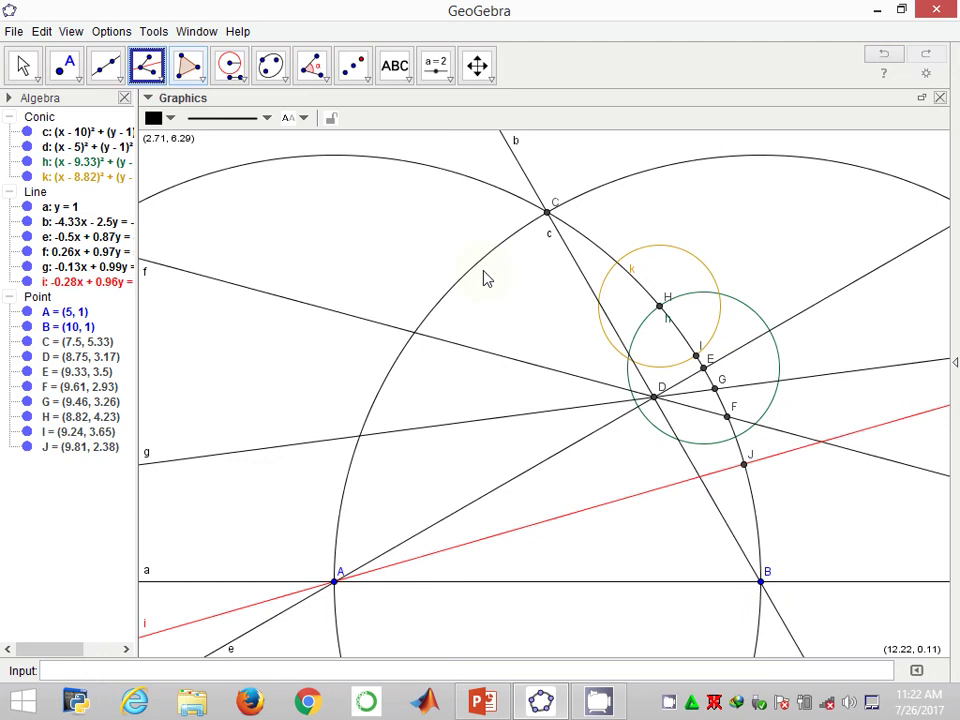
click(745, 466)
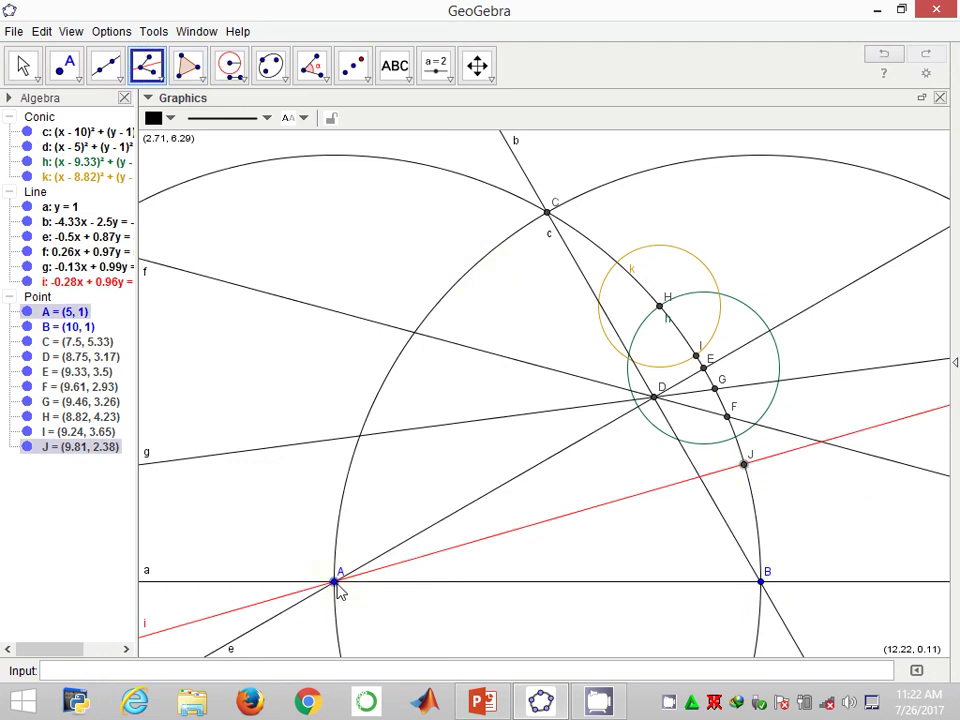
click(762, 582)
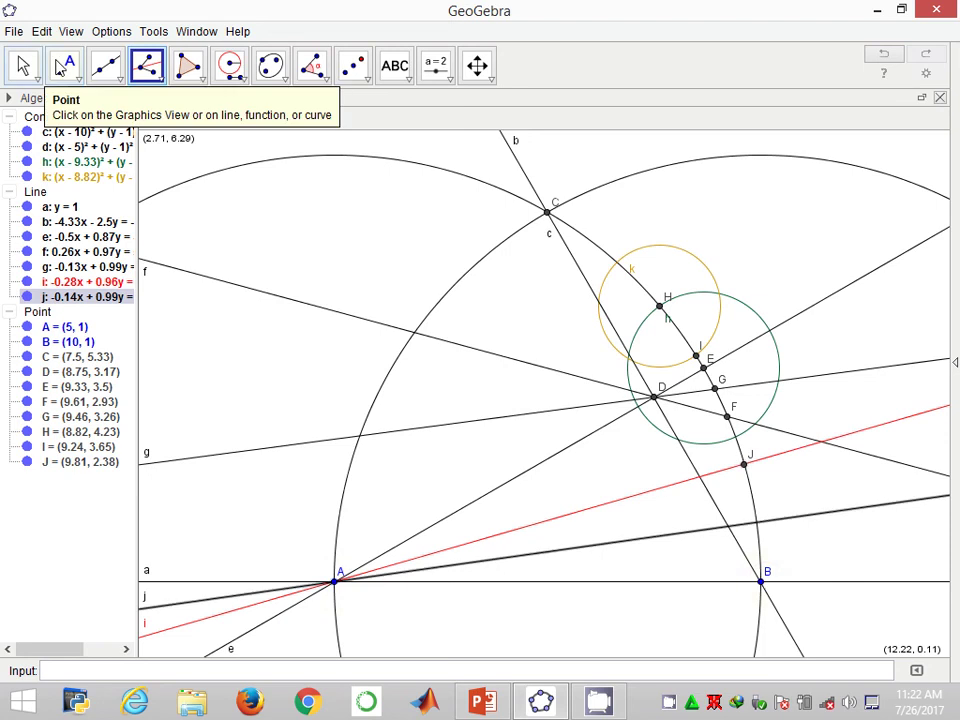
click(62, 66)
click(78, 70)
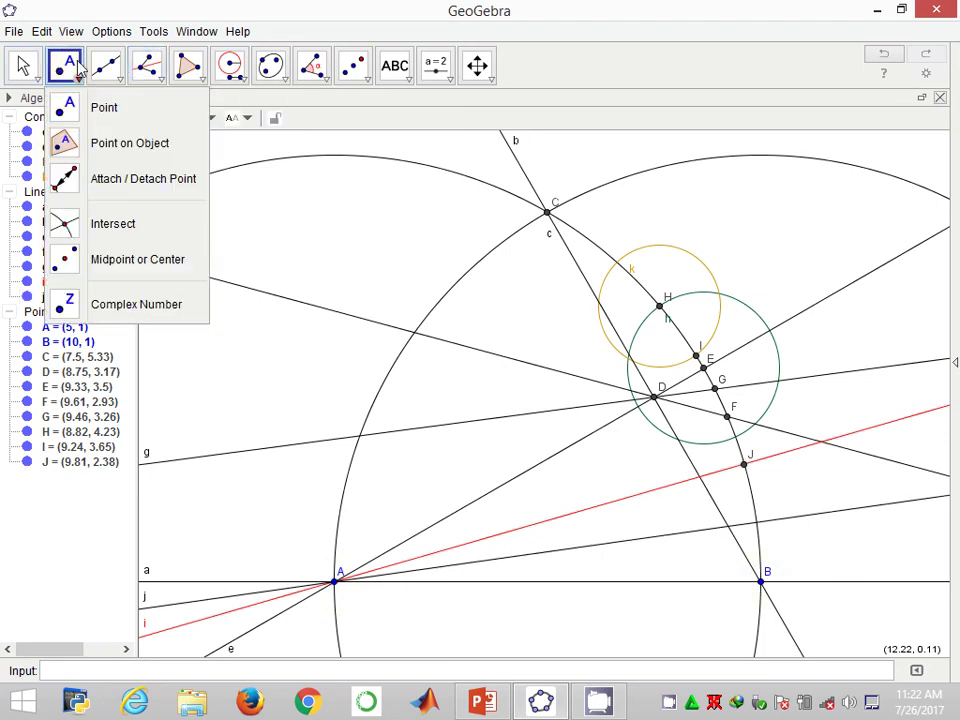
click(150, 72)
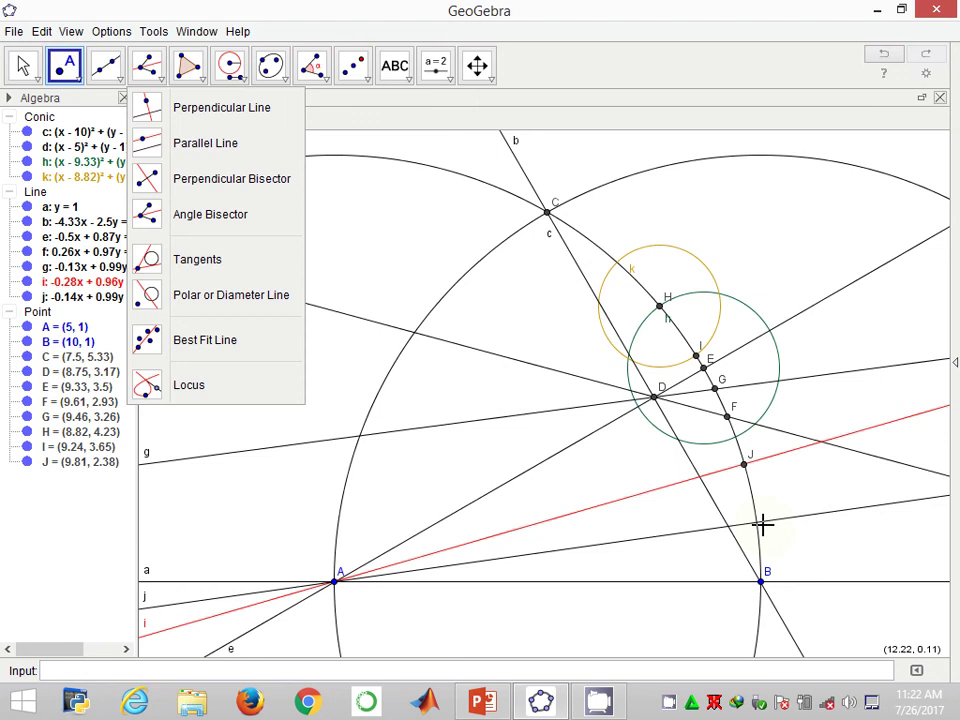
click(756, 522)
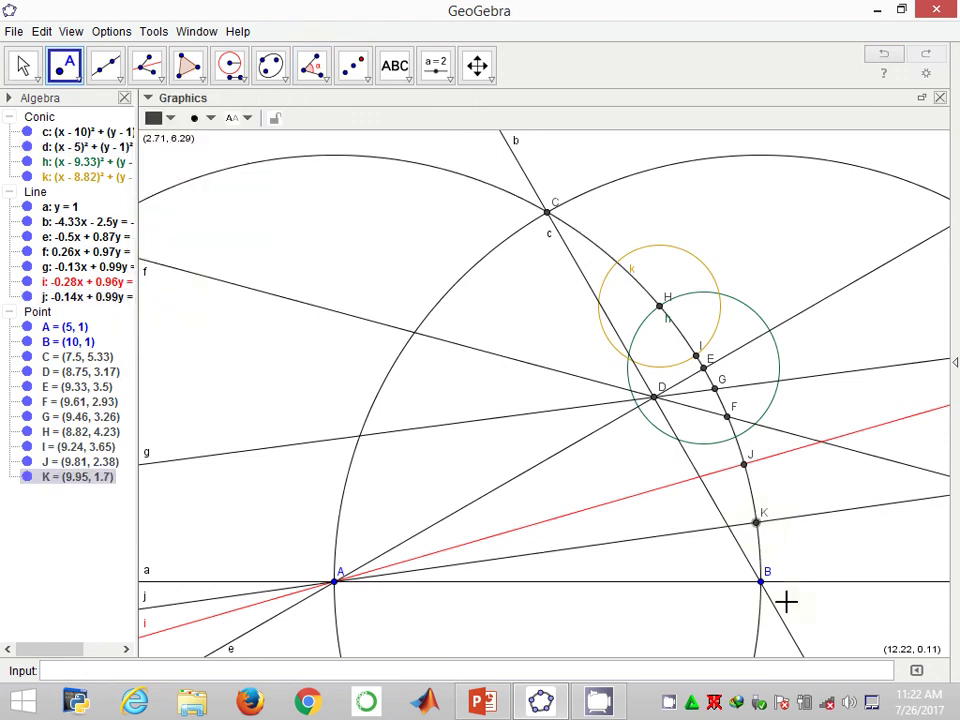
Step: Measure angle KAB at A, giving α = 8°
click(312, 62)
click(755, 521)
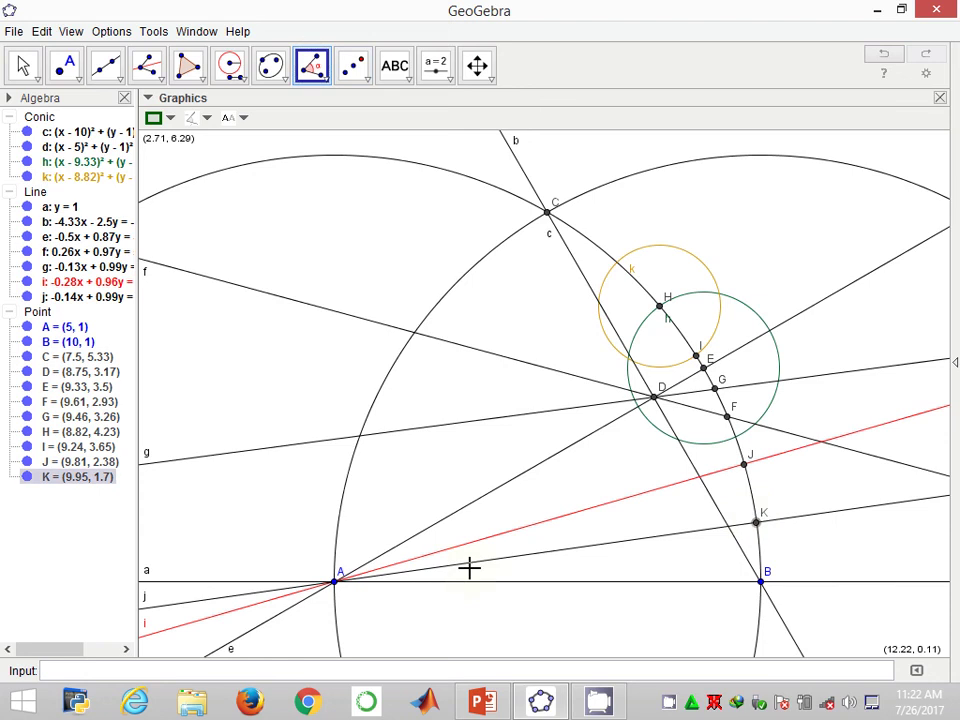
click(335, 580)
click(761, 581)
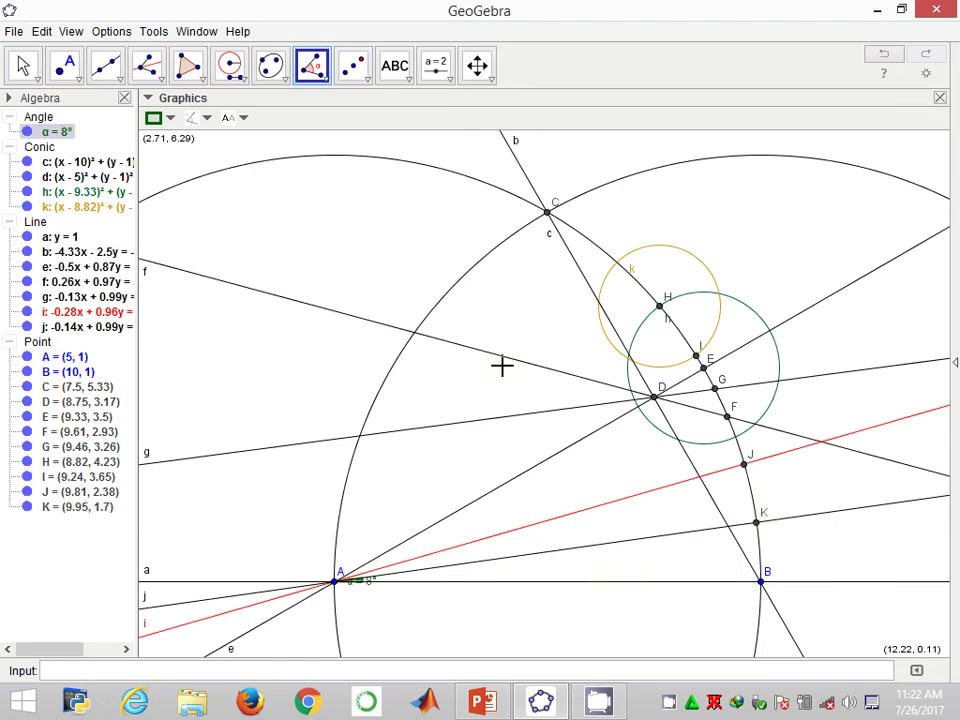
Step: Draw compass circle p centred at C with radius BK, and mark point L where it meets circle d
click(230, 66)
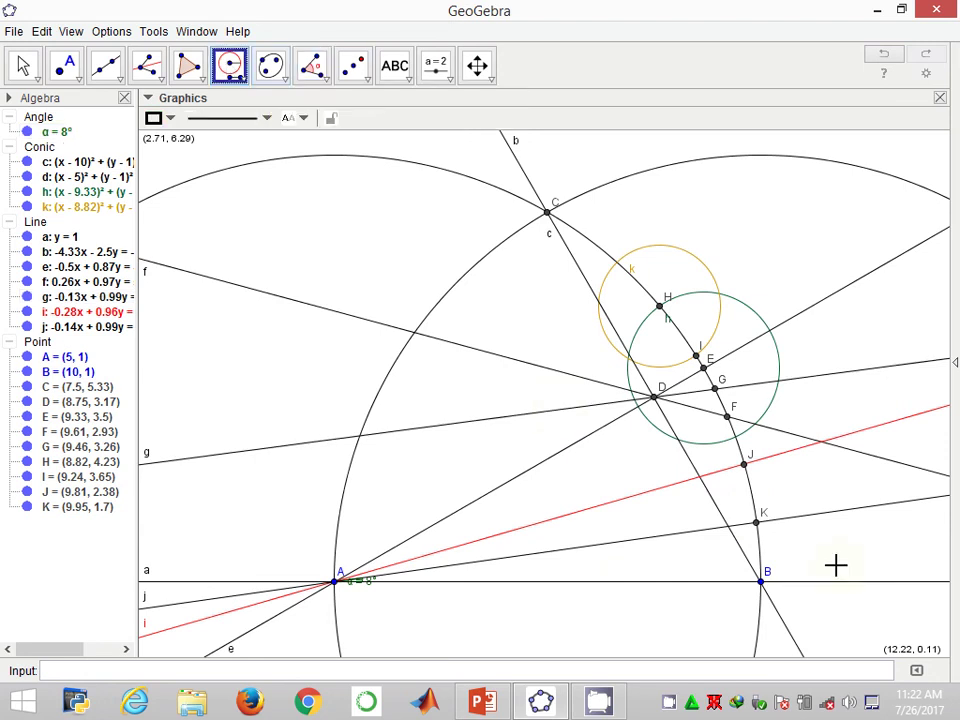
click(760, 583)
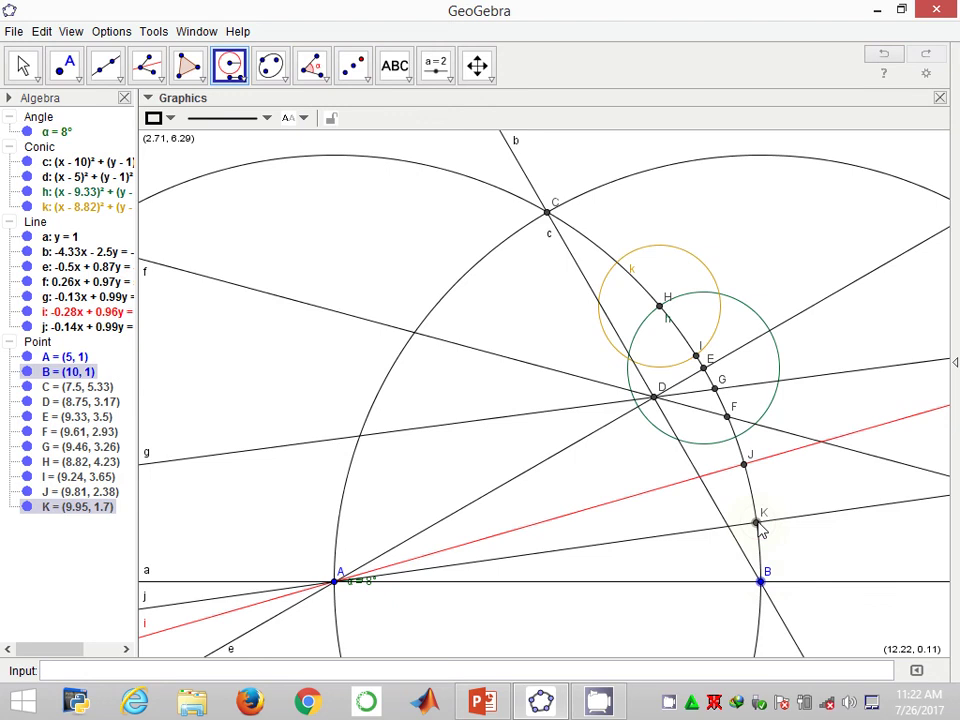
click(757, 523)
click(548, 212)
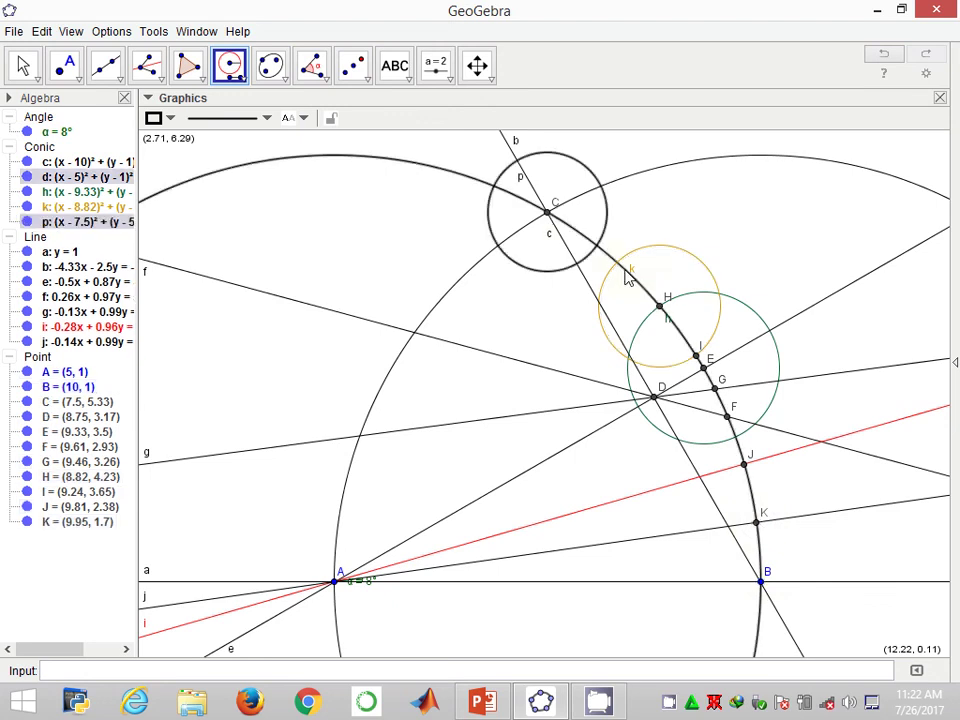
click(65, 80)
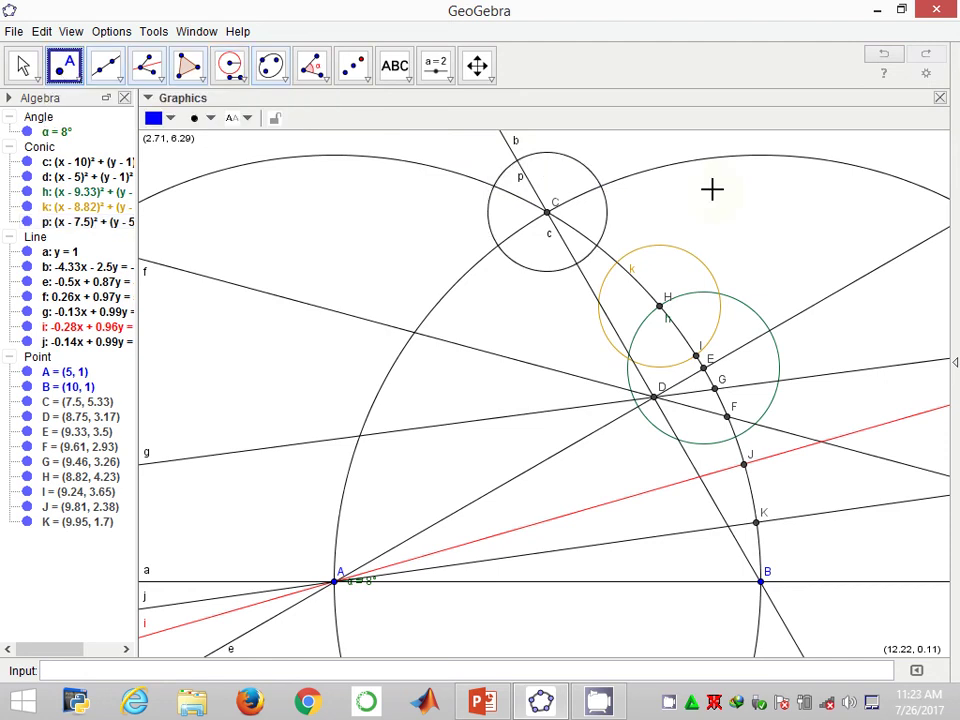
click(597, 245)
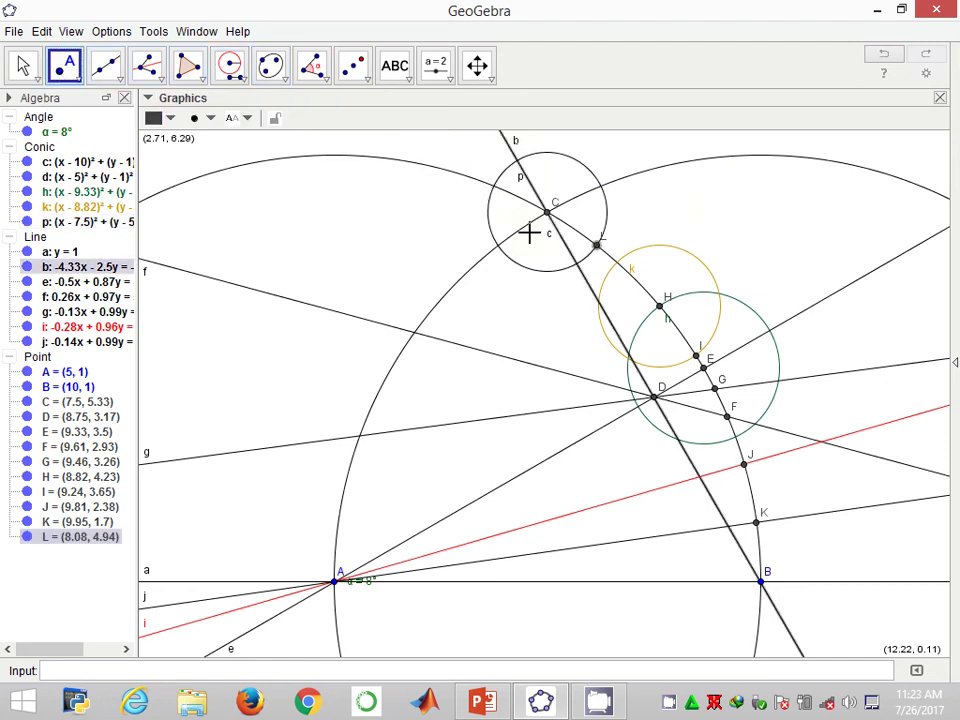
Step: Colour circle p purple in its Object Properties
right_click(490, 220)
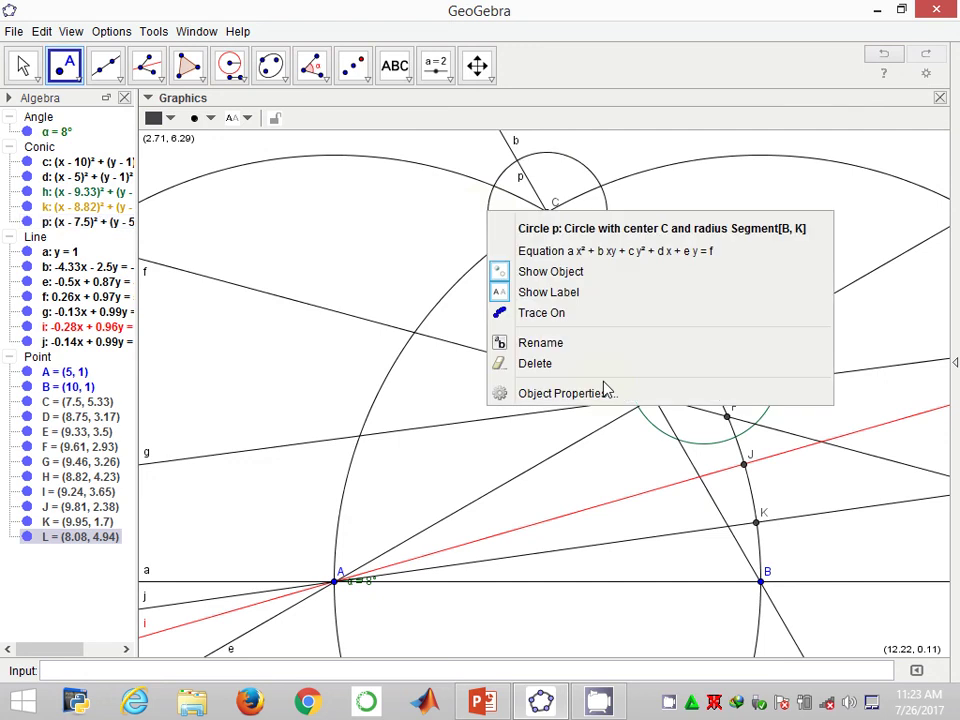
click(604, 391)
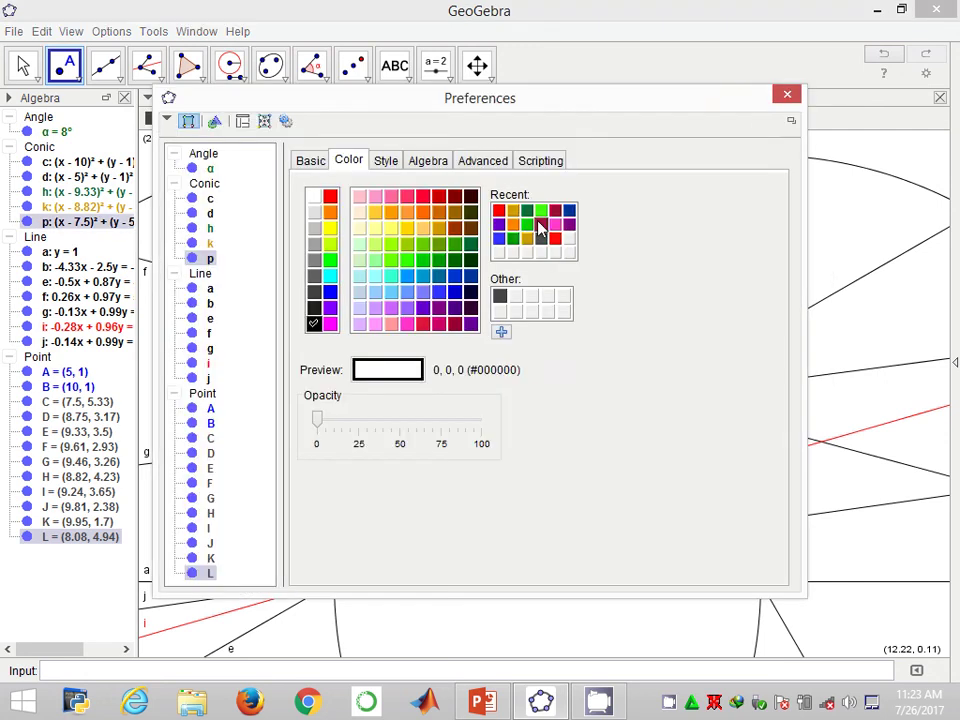
click(539, 227)
click(787, 94)
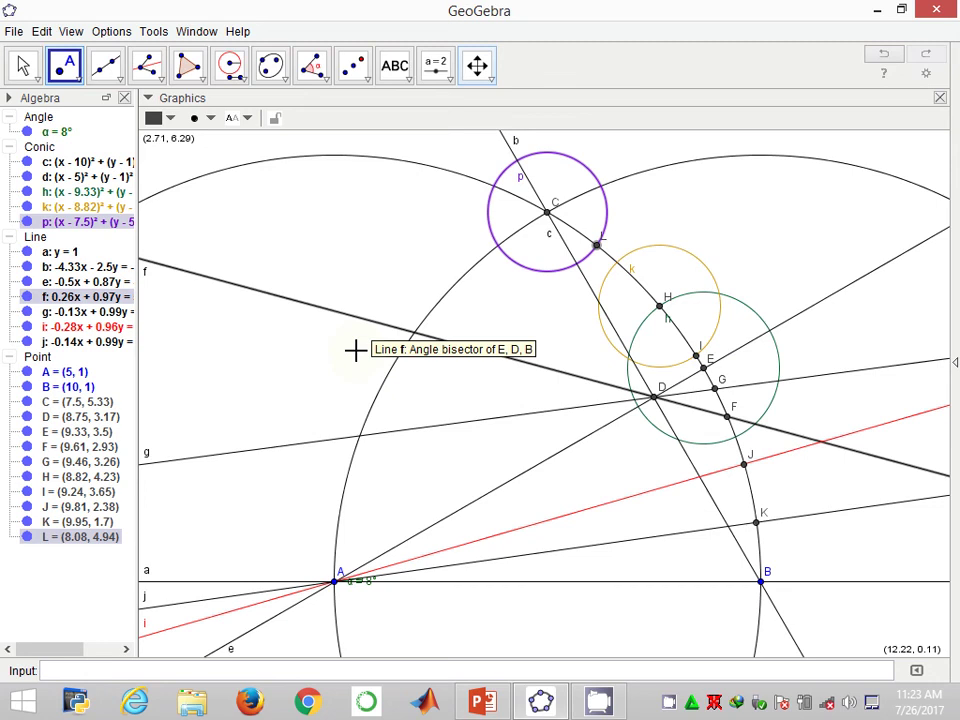
Step: Zoom out and pan the view, then reflect point B about A to get B′ = (0, 1)
scroll(355, 350, down, 1)
scroll(355, 354, down, 1)
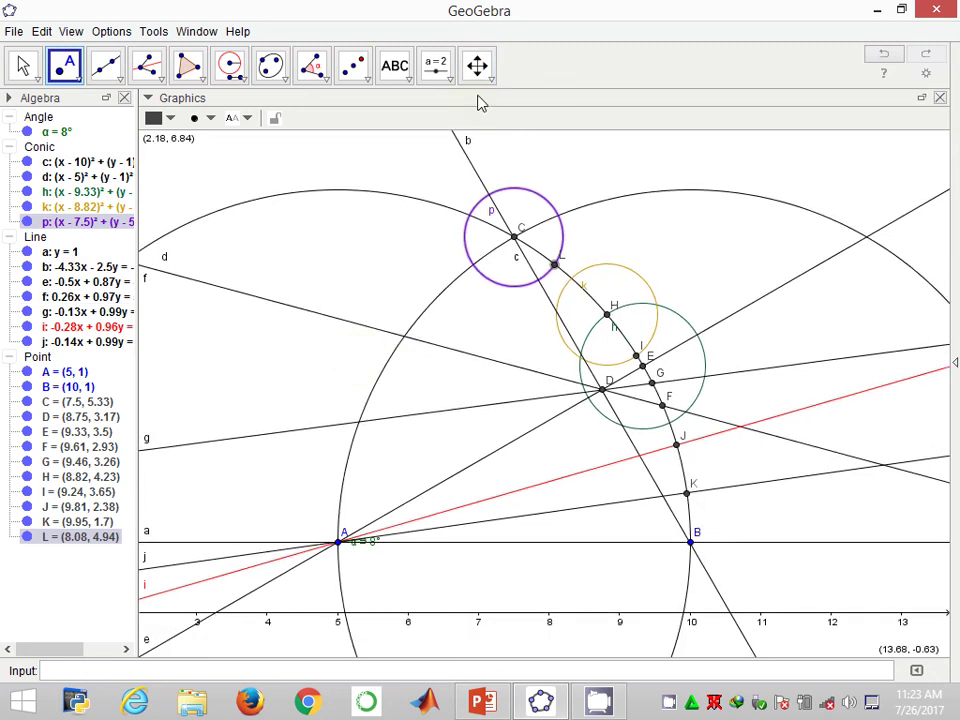
click(477, 65)
drag(344, 346, 575, 359)
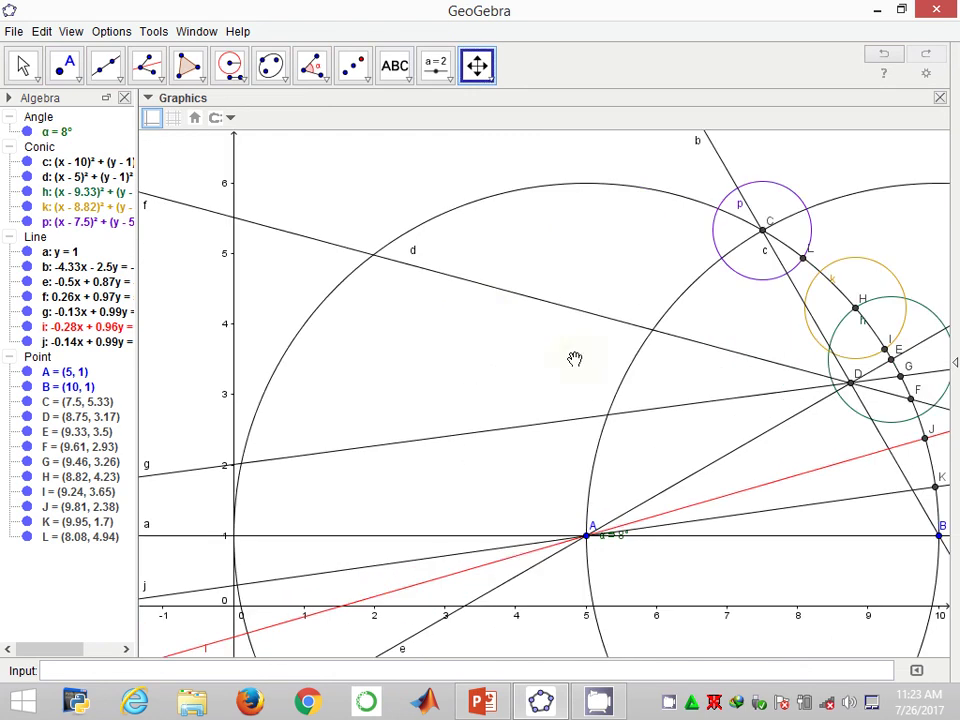
click(352, 67)
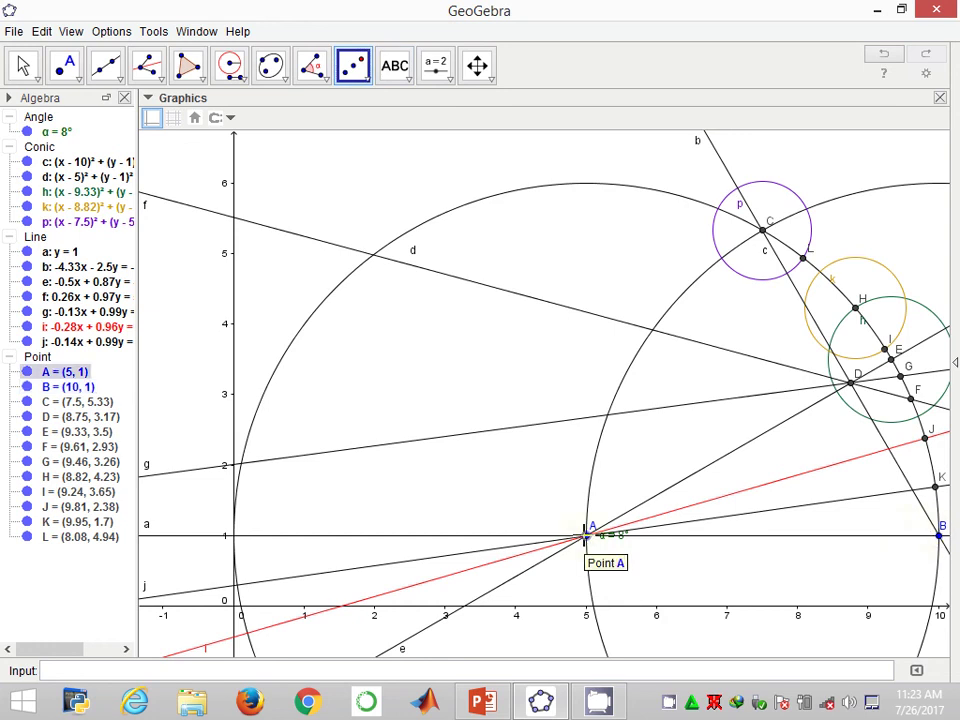
key(Escape)
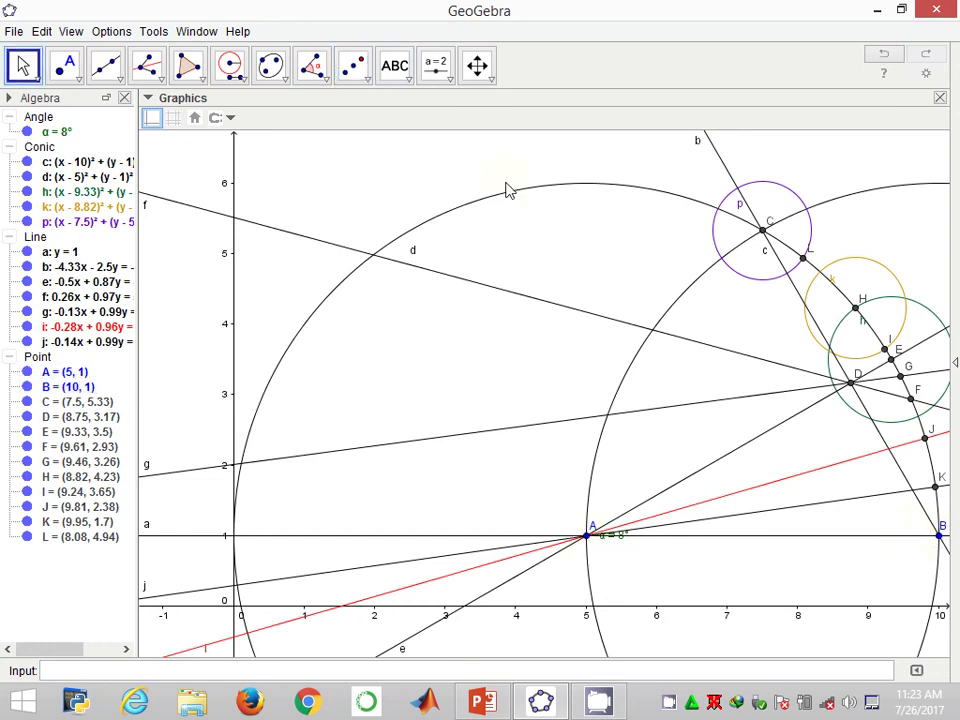
click(354, 70)
click(933, 538)
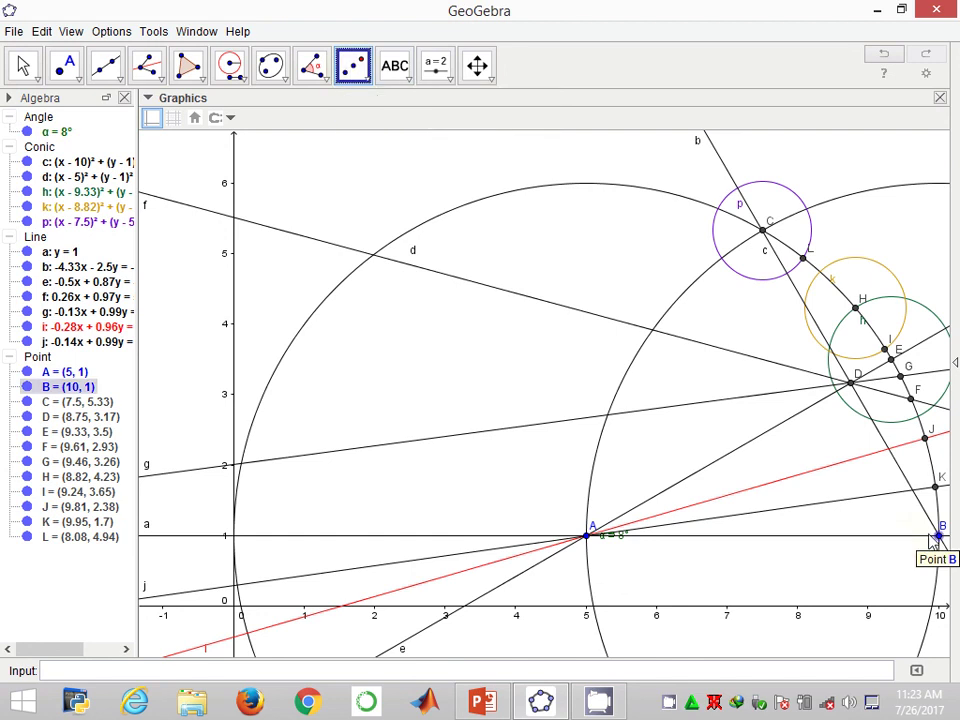
click(588, 537)
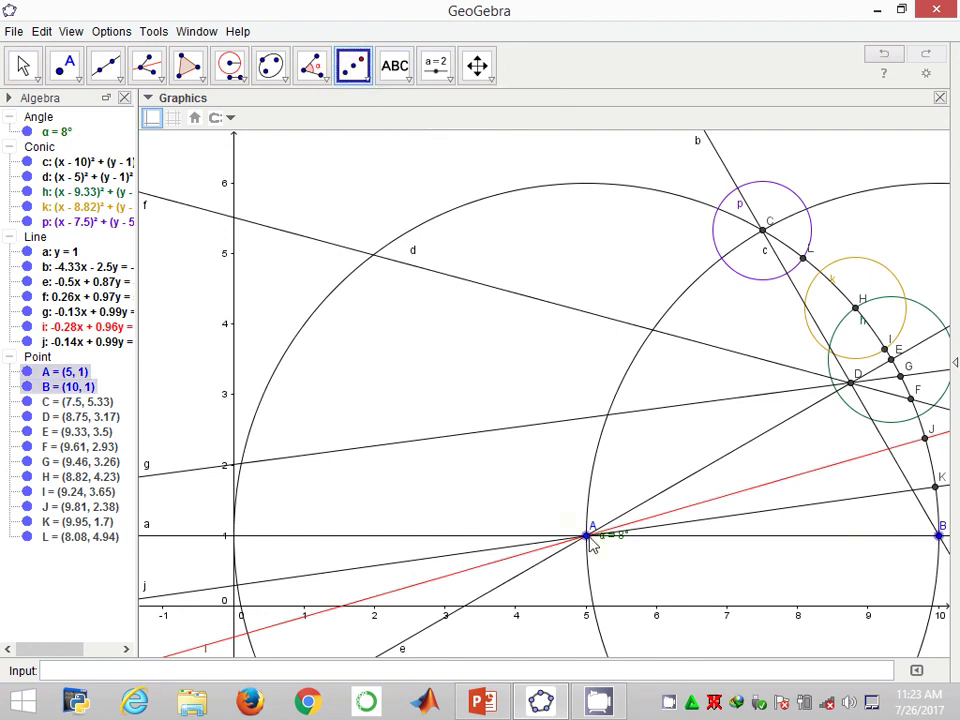
click(589, 537)
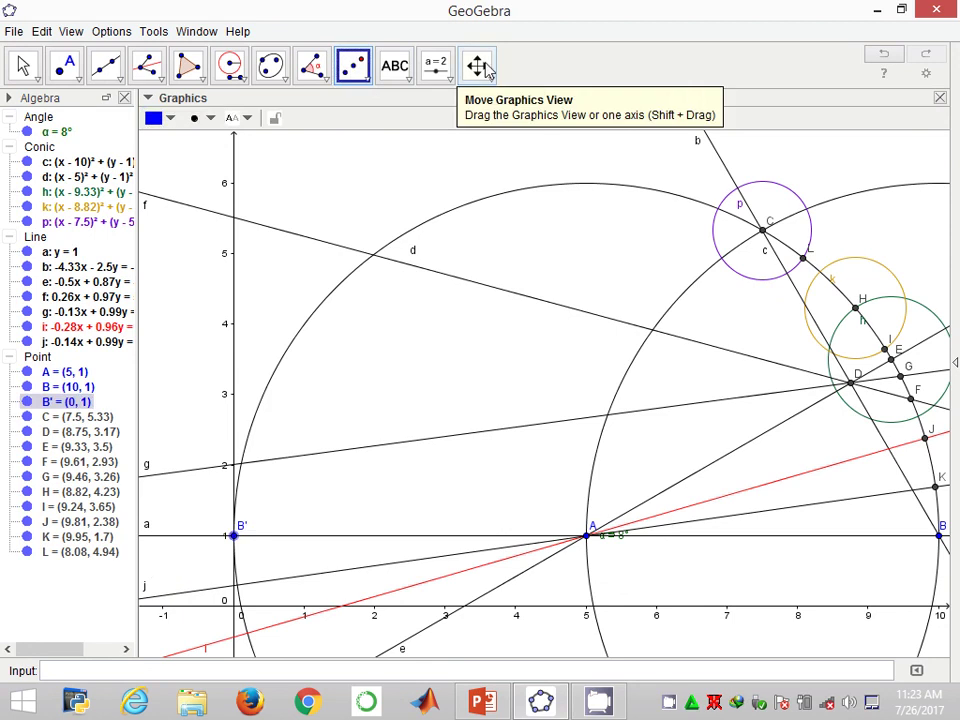
Step: Draw compass circle q of radius LI centred at B′ and colour it light lavender #CCCCFF
click(229, 64)
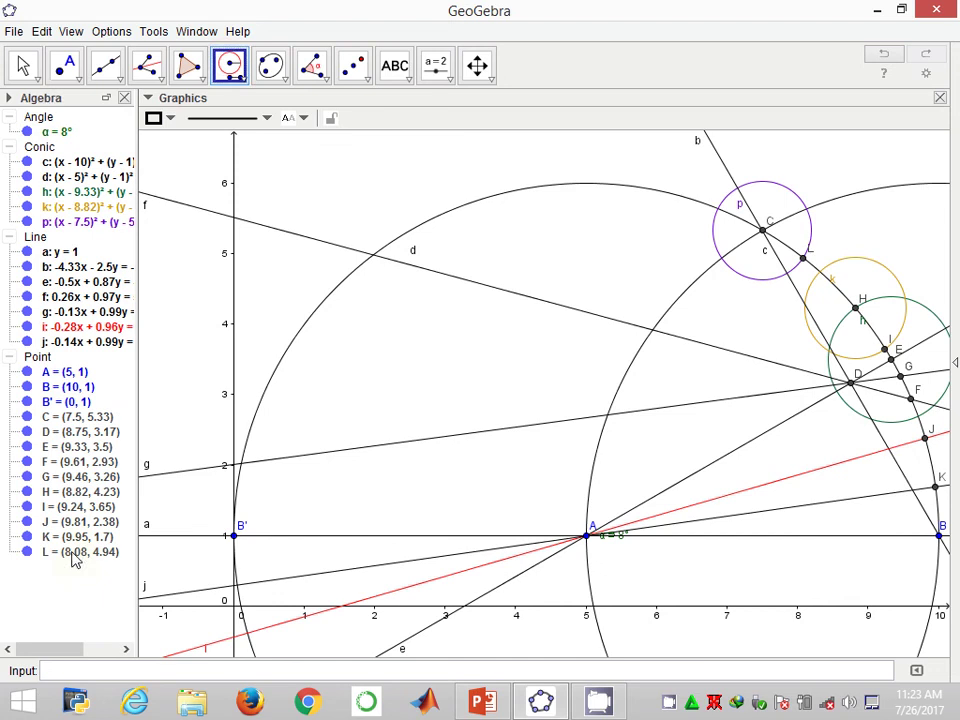
click(73, 553)
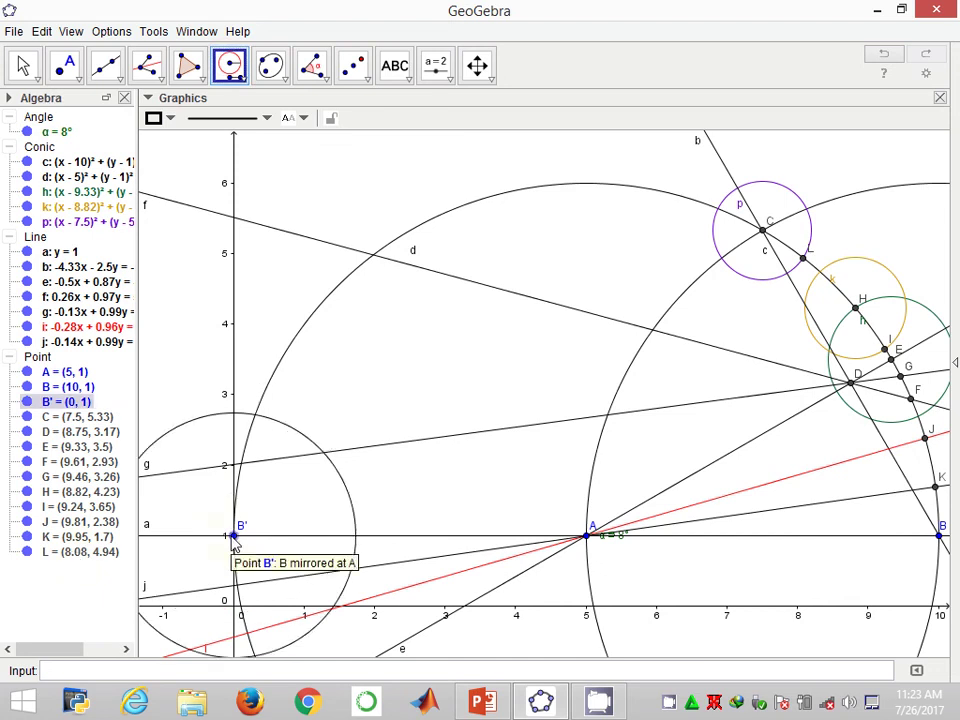
click(234, 537)
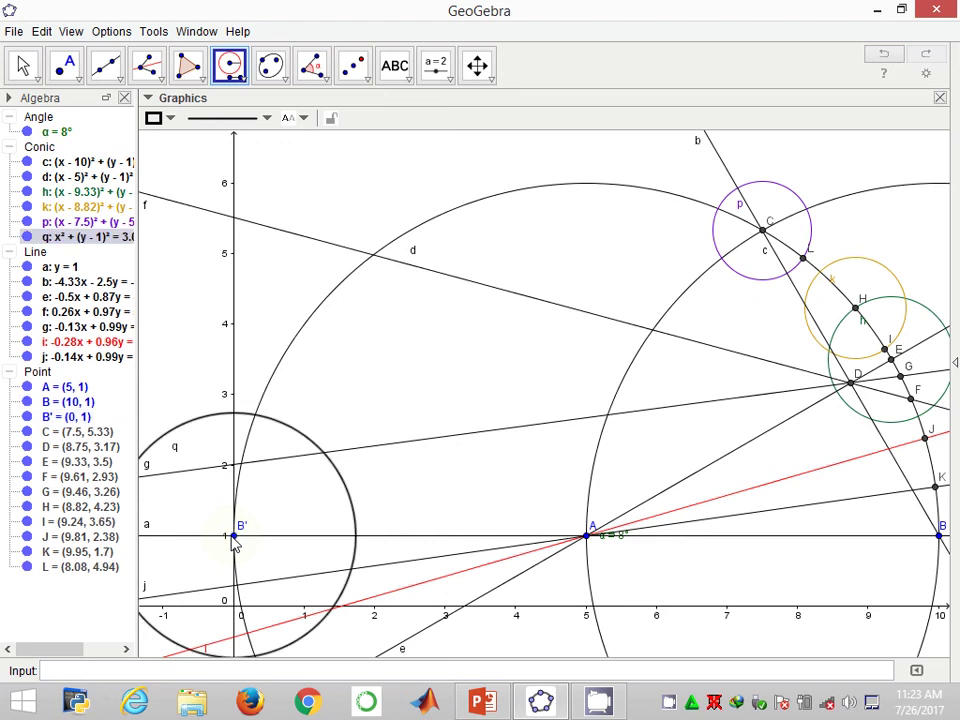
right_click(266, 420)
click(340, 597)
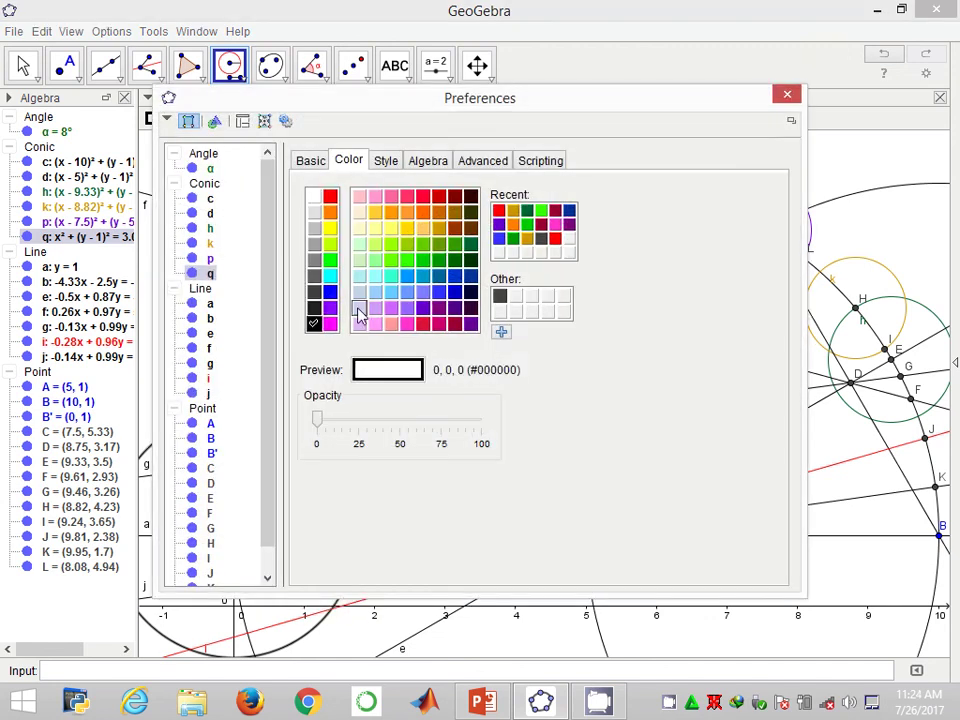
click(359, 310)
click(787, 94)
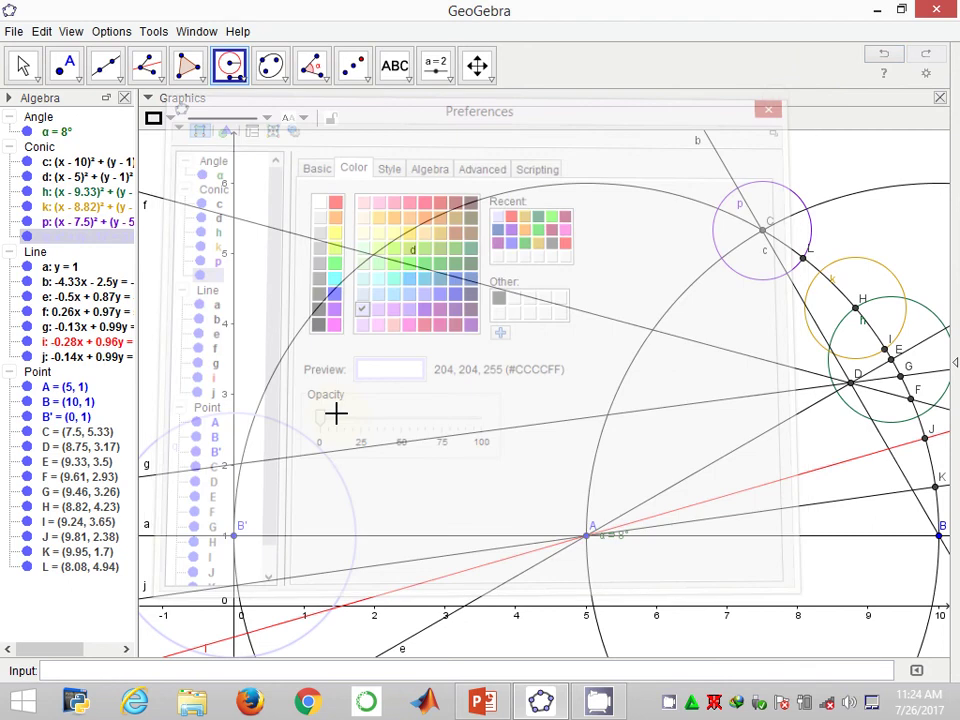
Step: Place point M = (0.3, 2.71) on circle q and draw line l through M and A
click(68, 68)
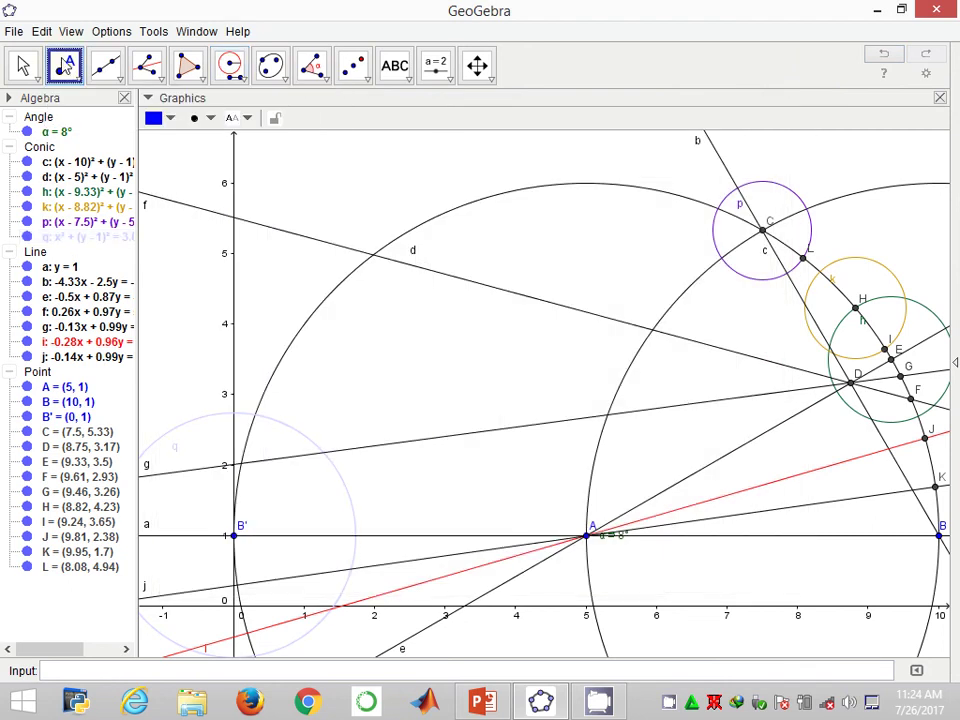
click(256, 416)
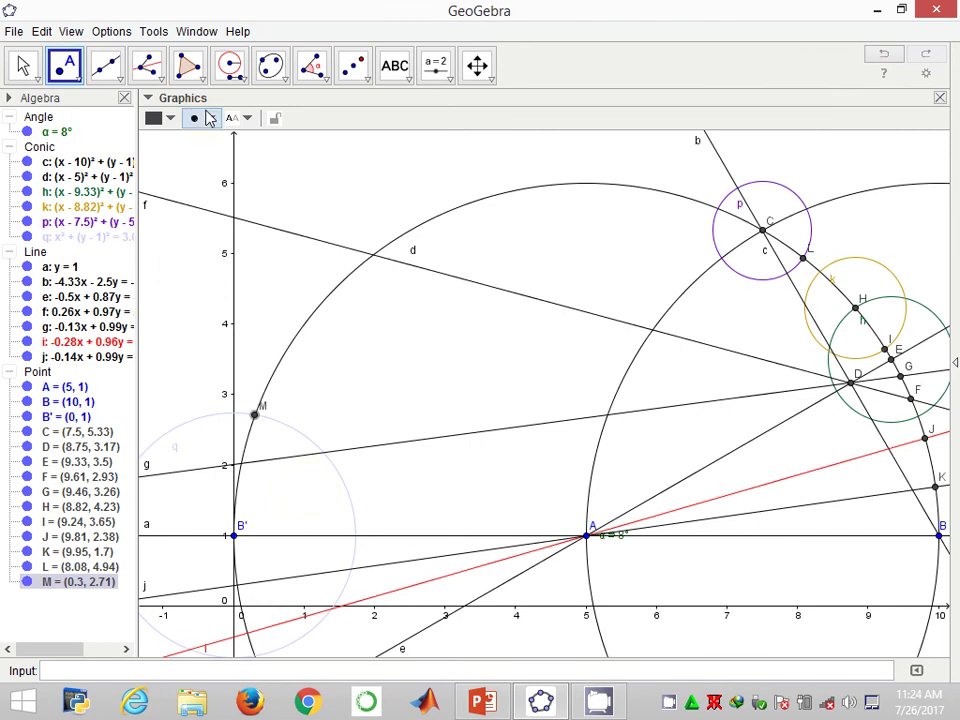
click(106, 67)
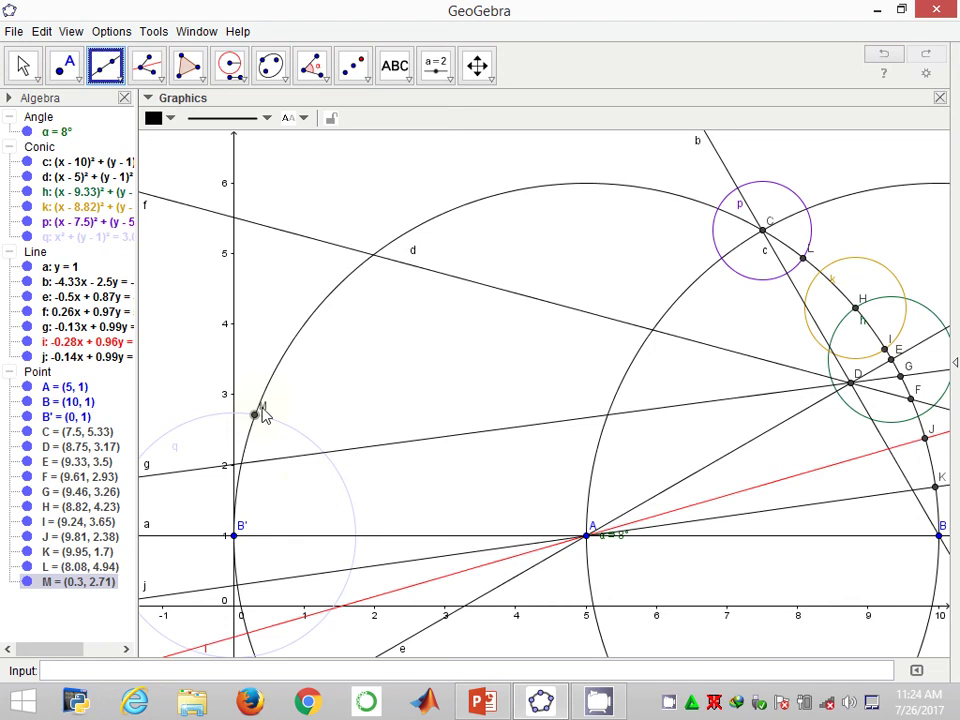
click(257, 411)
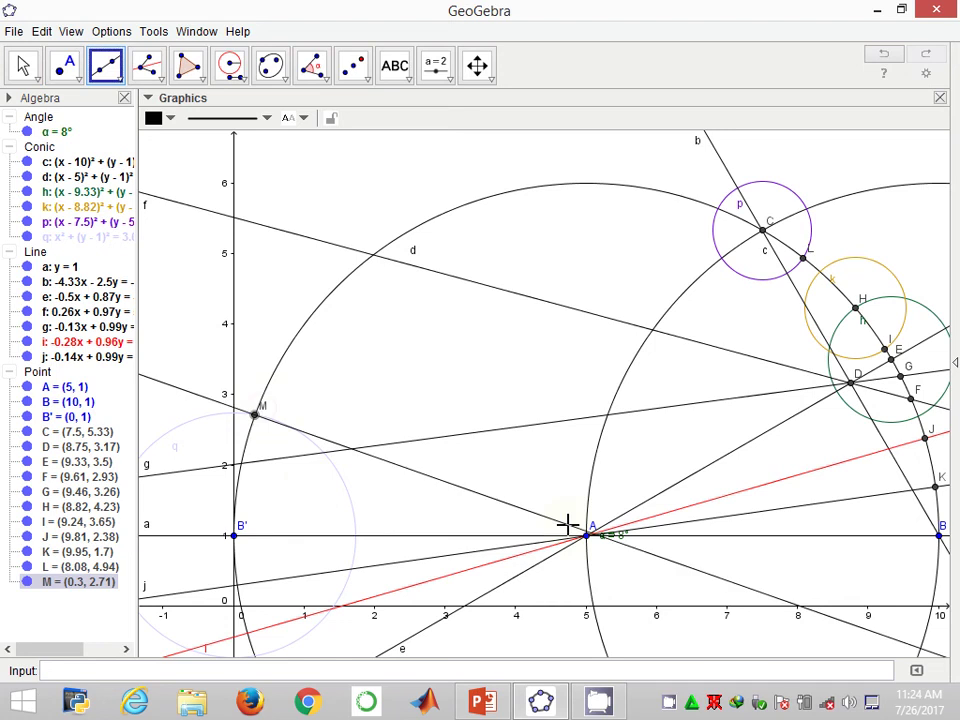
click(585, 533)
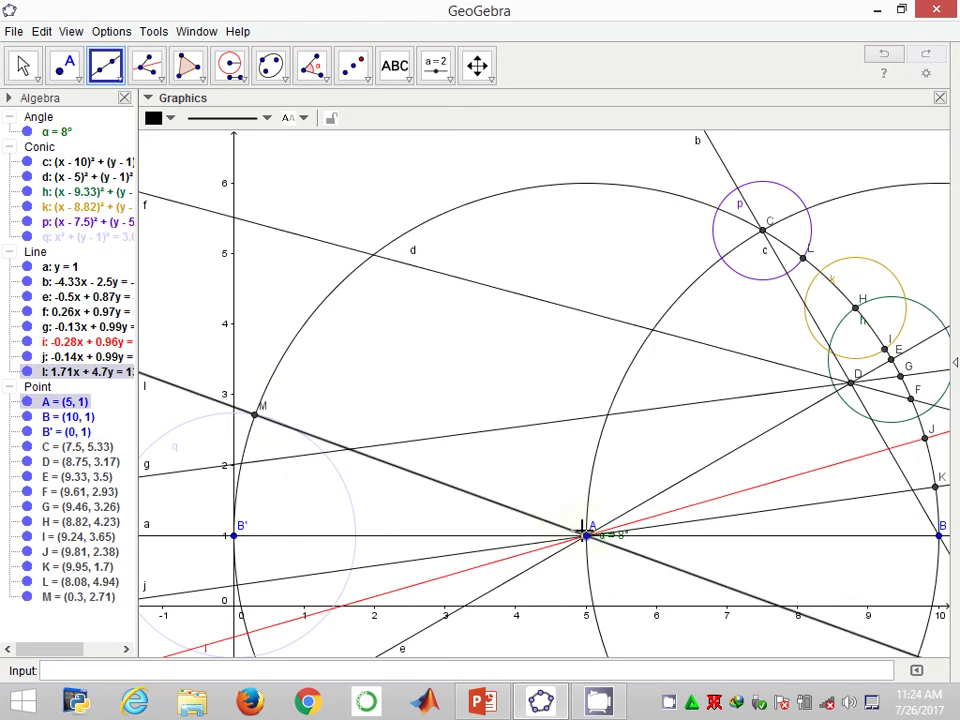
Step: Colour line l green in its Object Properties
right_click(476, 502)
click(552, 705)
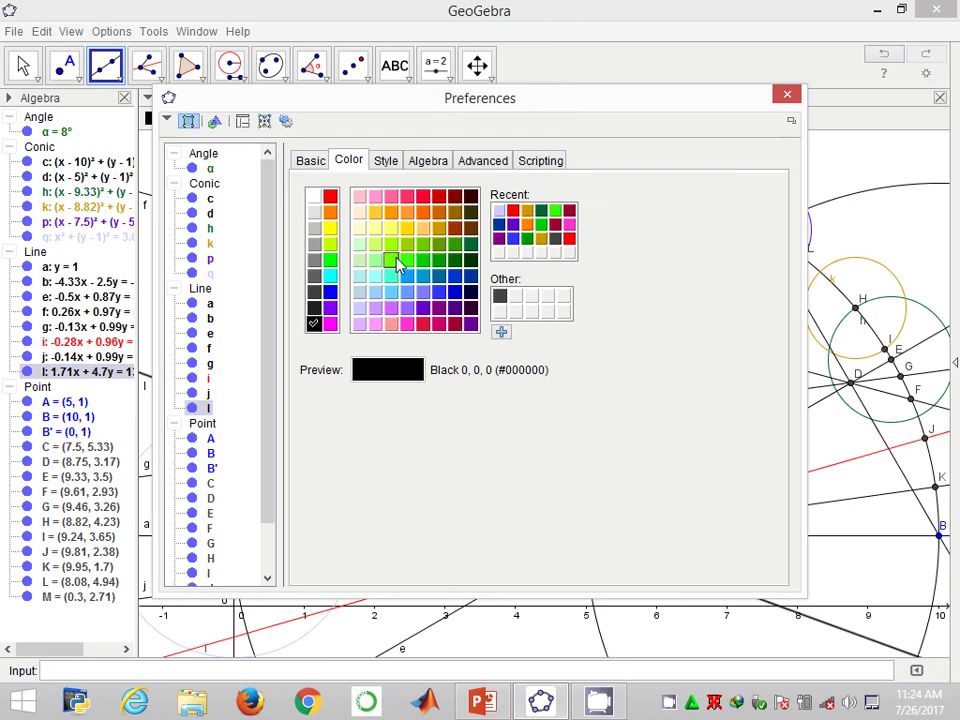
click(392, 260)
click(787, 90)
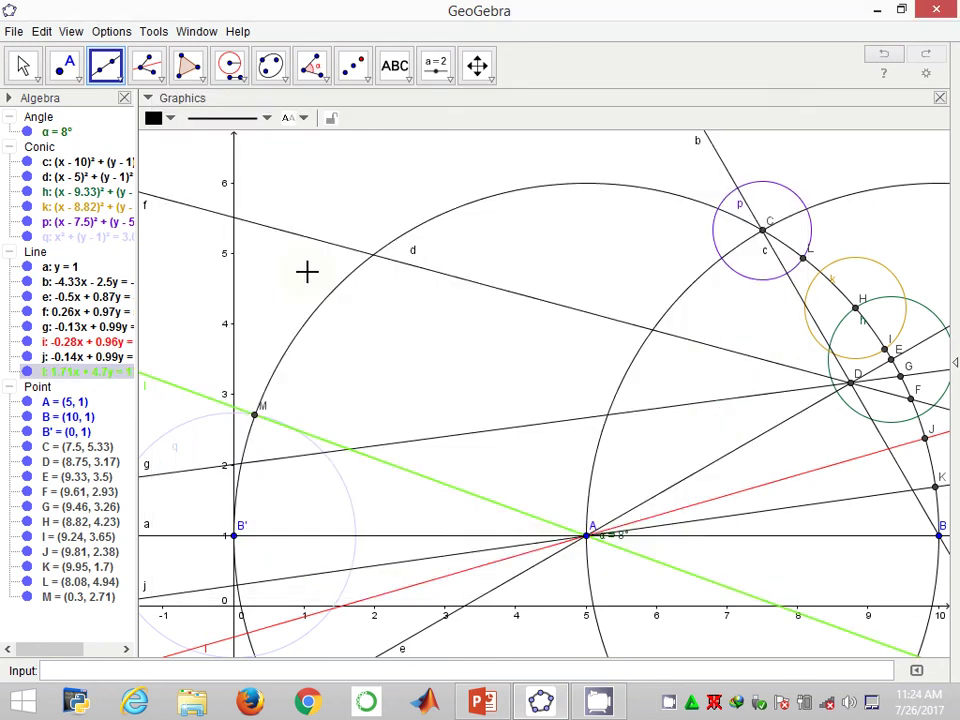
Step: Abandon the angle bisector started at M and delete line l through M and A
click(145, 66)
click(257, 414)
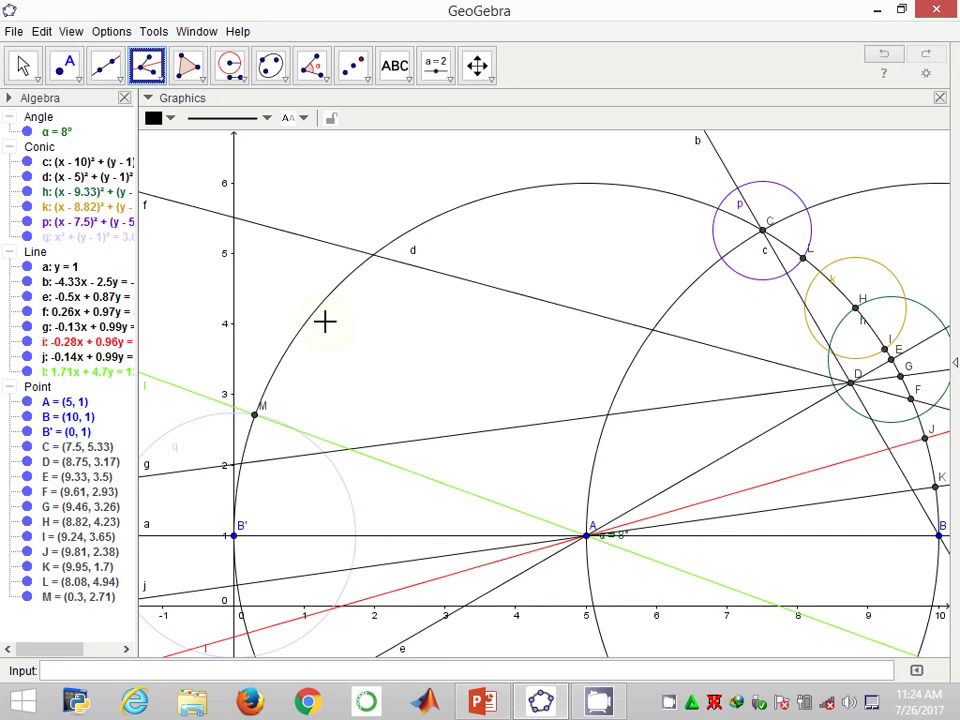
right_click(322, 446)
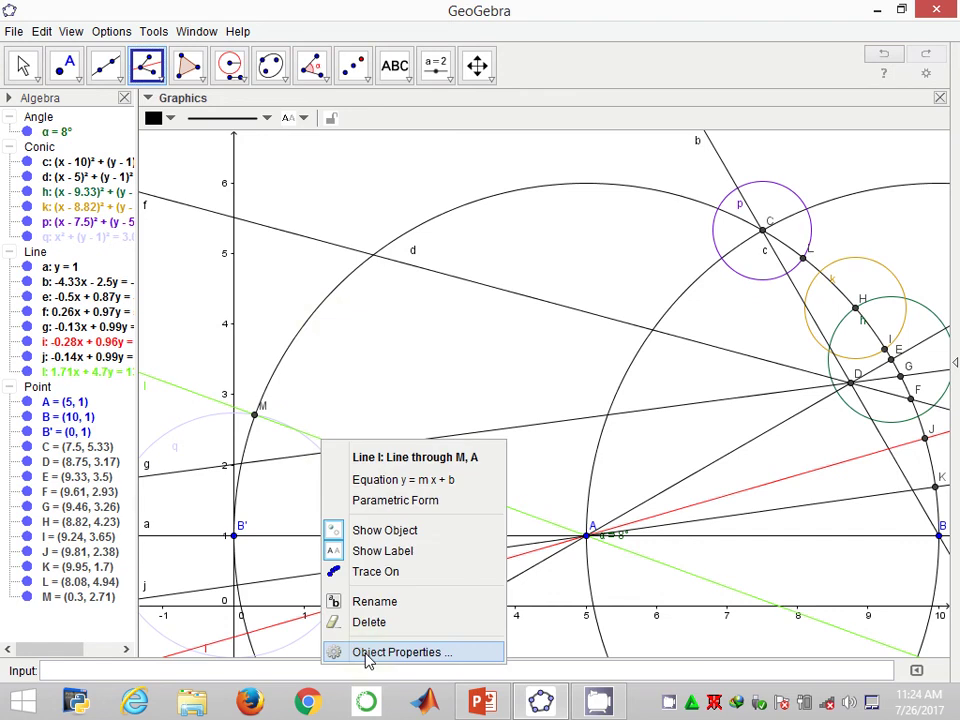
click(368, 622)
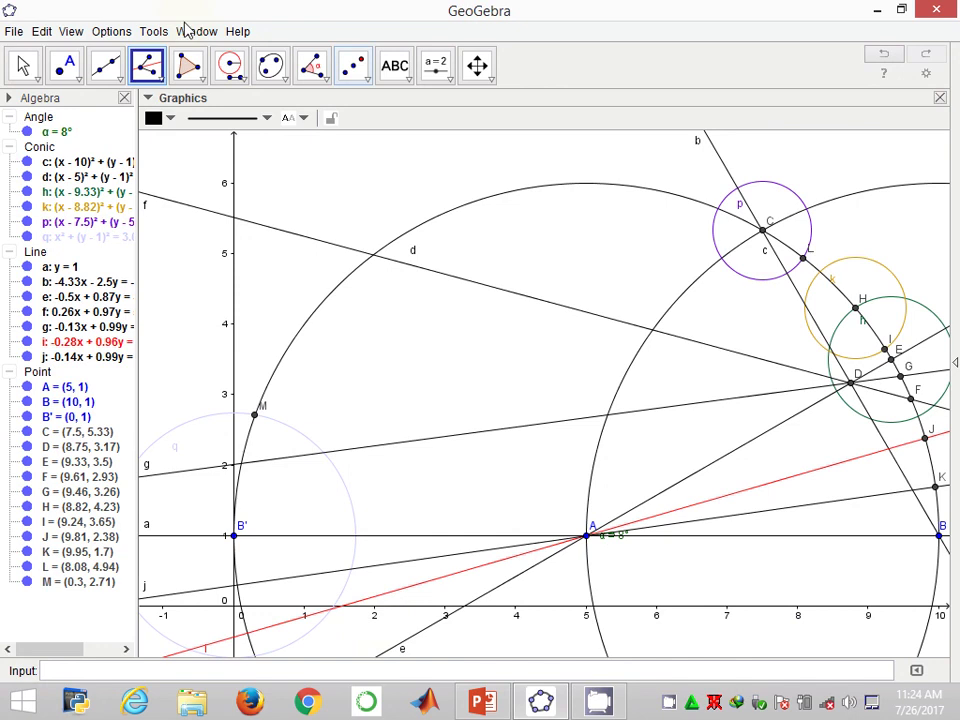
Step: Draw compass circle r centred at M with radius B′M, and give it a pale orange colour
click(231, 66)
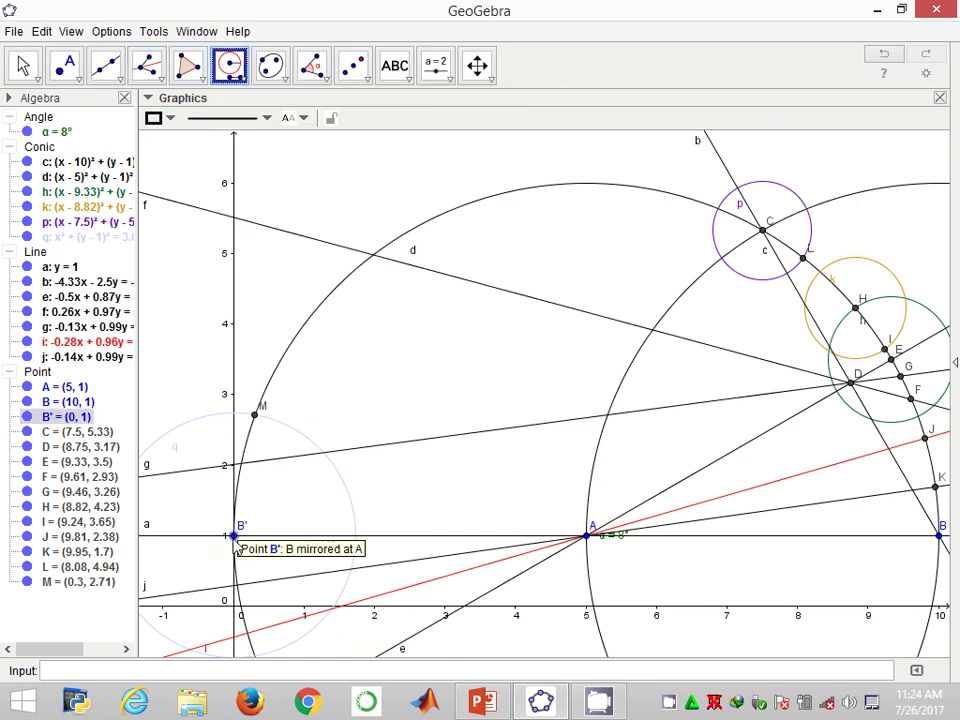
click(234, 537)
click(258, 417)
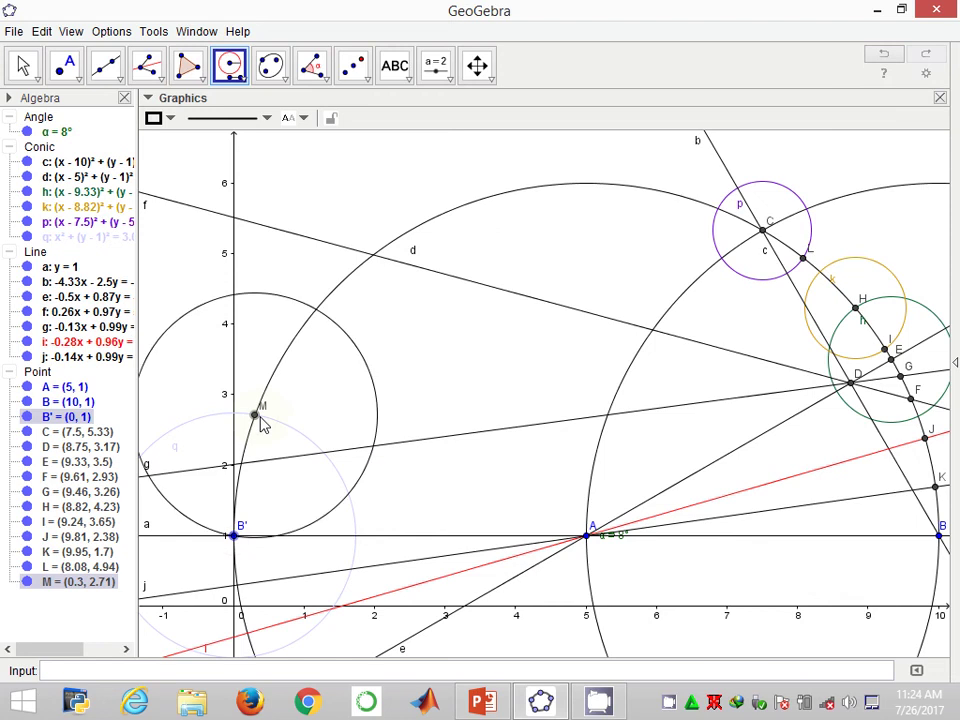
click(258, 417)
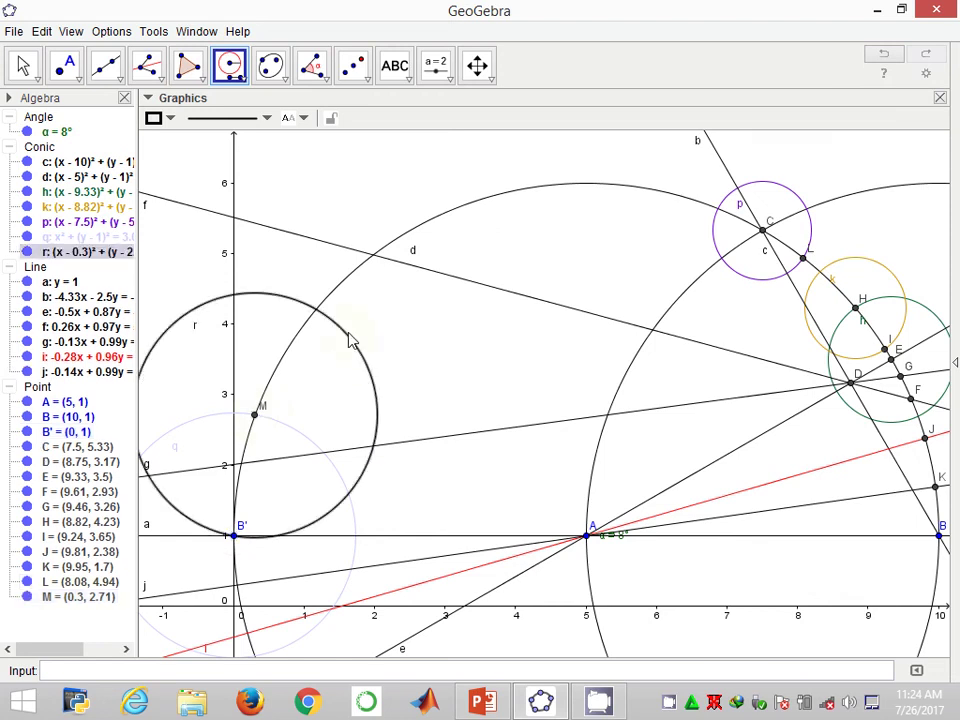
right_click(349, 340)
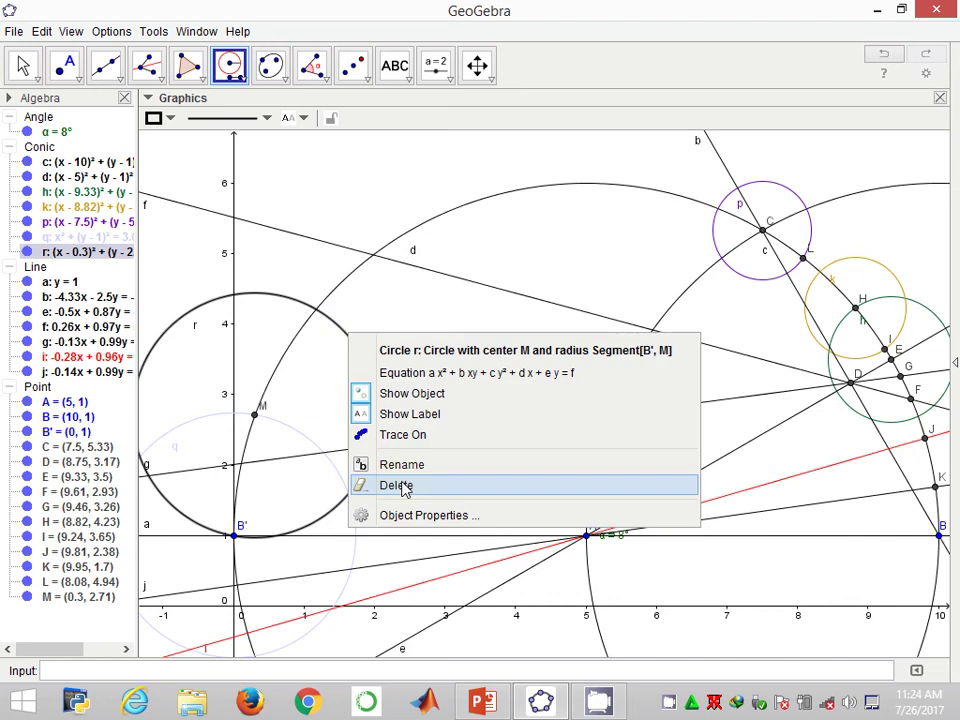
click(413, 515)
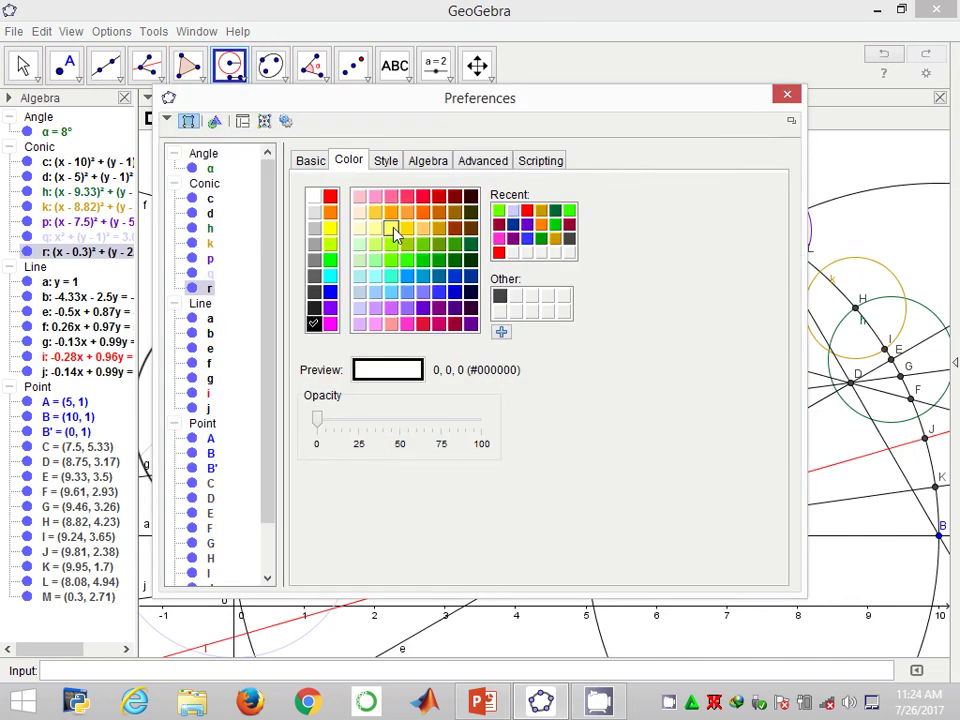
key(Escape)
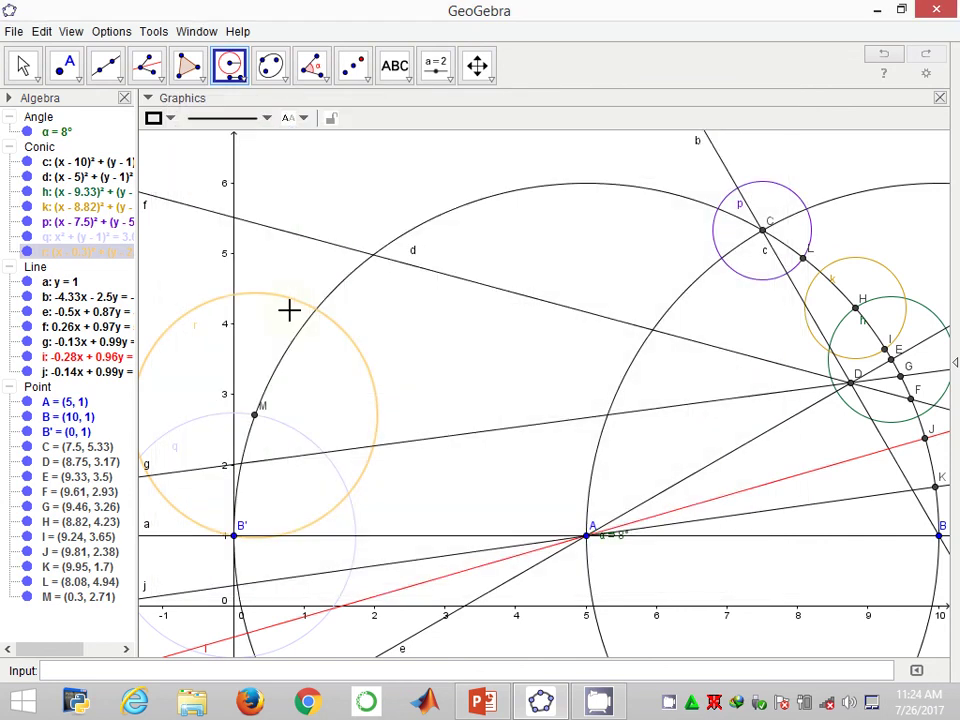
Step: Mark point N = (1.17, 4.21) where circles d and r meet, and draw line l through N and A
click(66, 66)
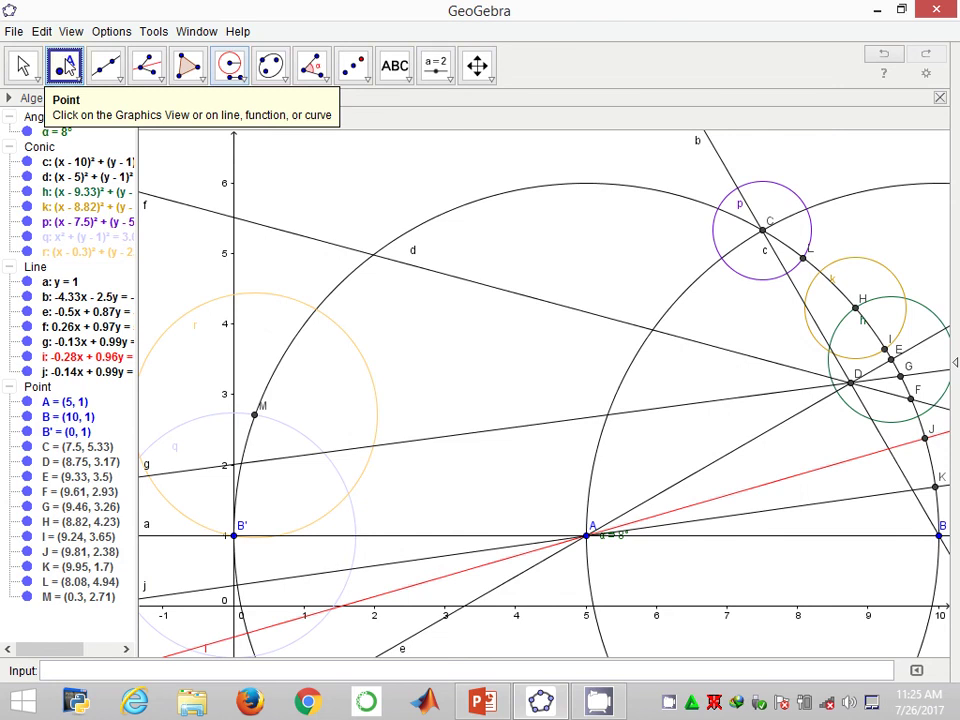
click(316, 313)
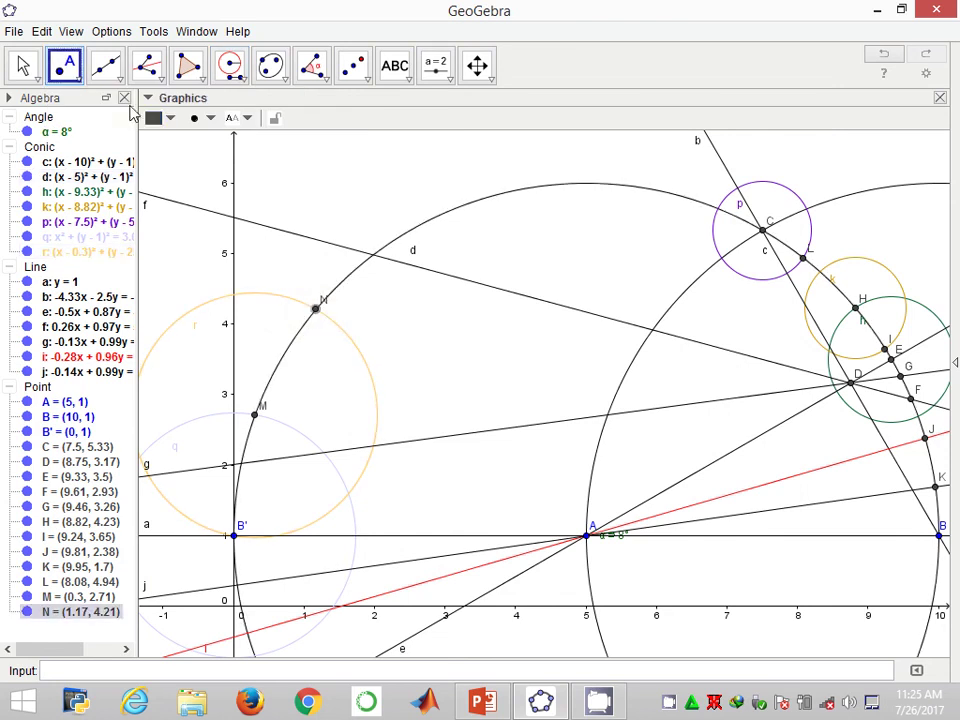
click(104, 66)
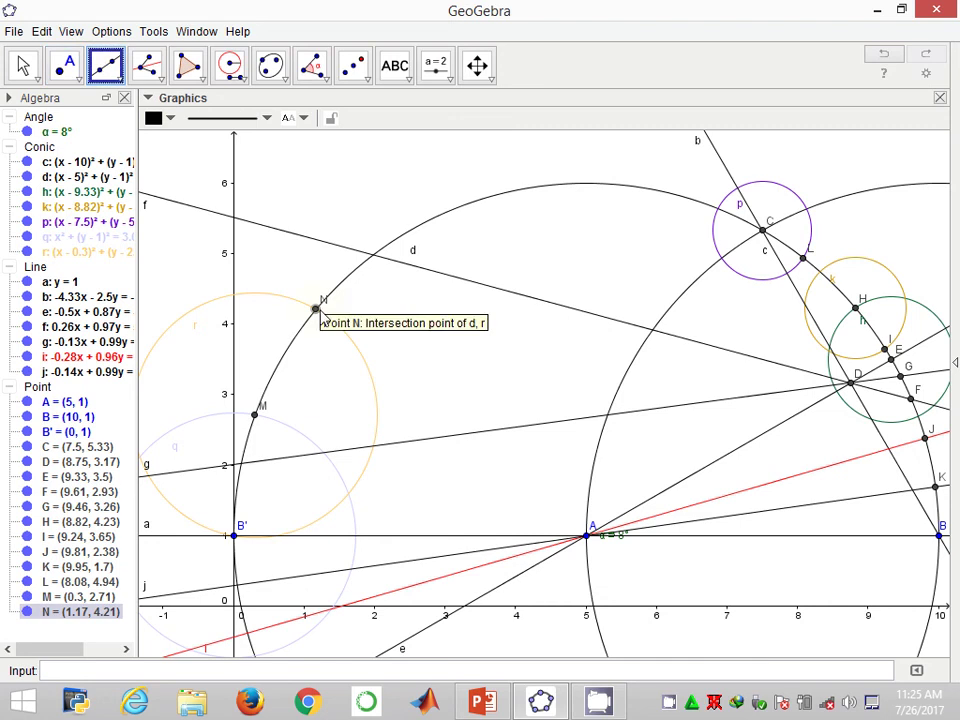
click(317, 310)
click(586, 536)
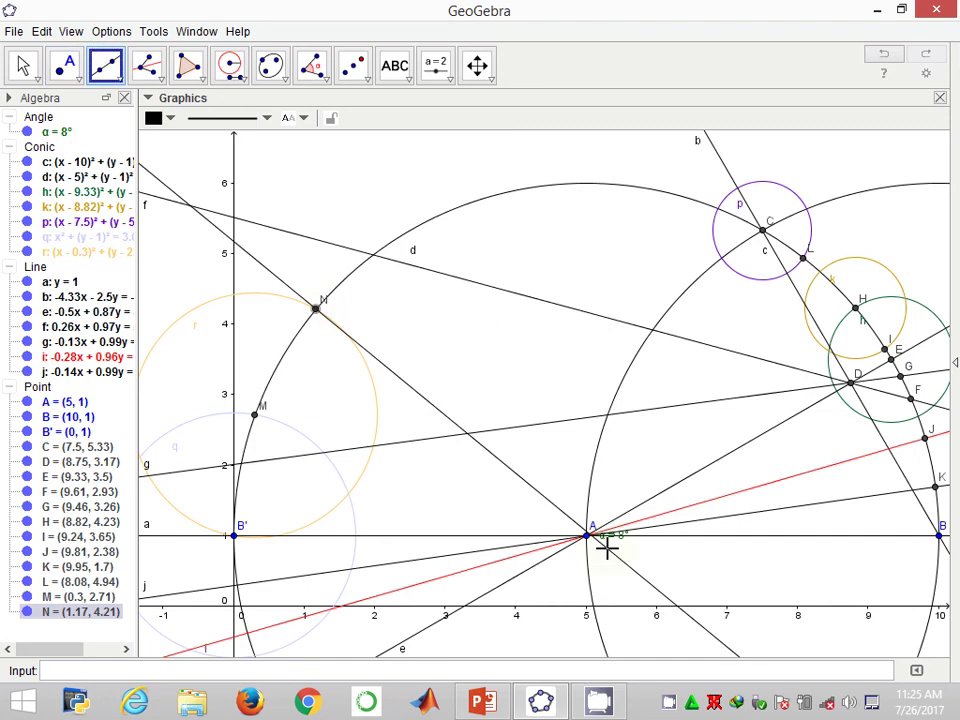
click(586, 536)
Step: Colour line l olive green in its Object Properties
right_click(401, 381)
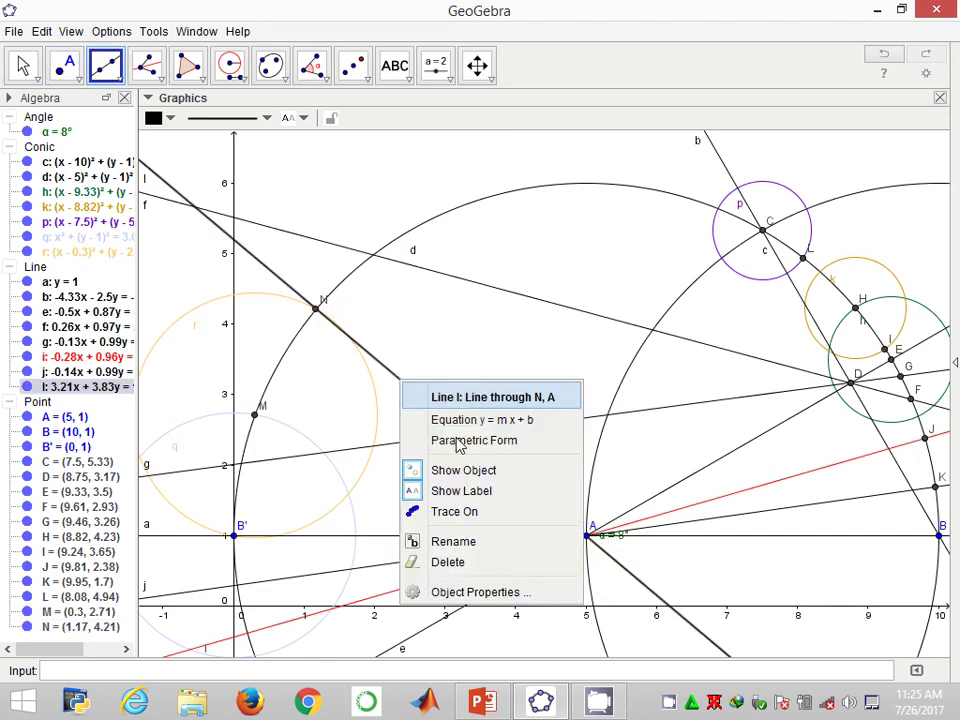
click(481, 592)
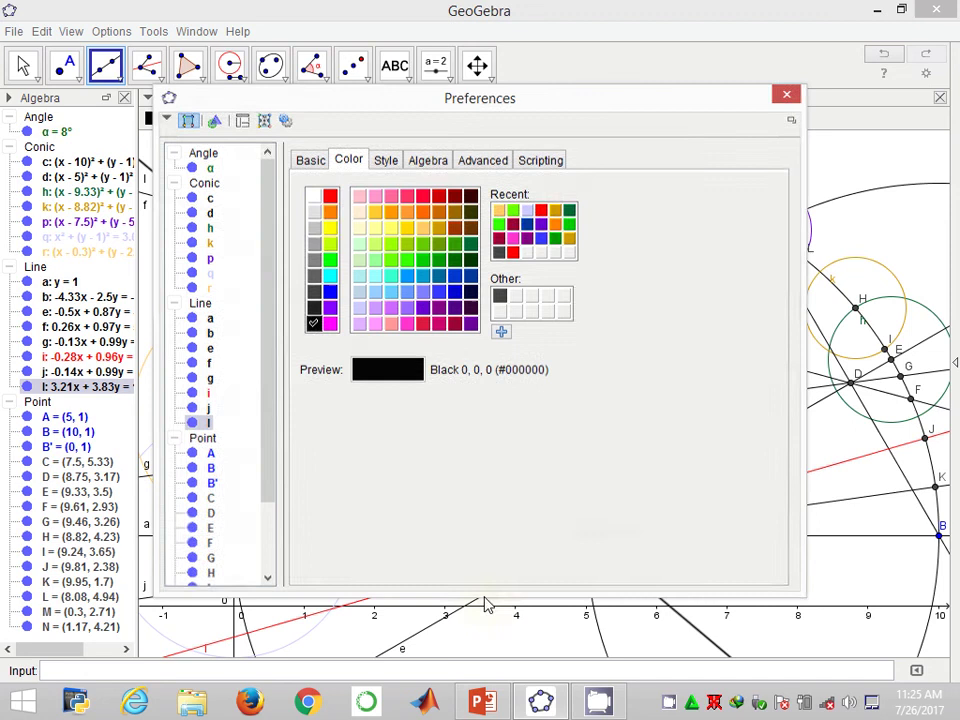
click(329, 212)
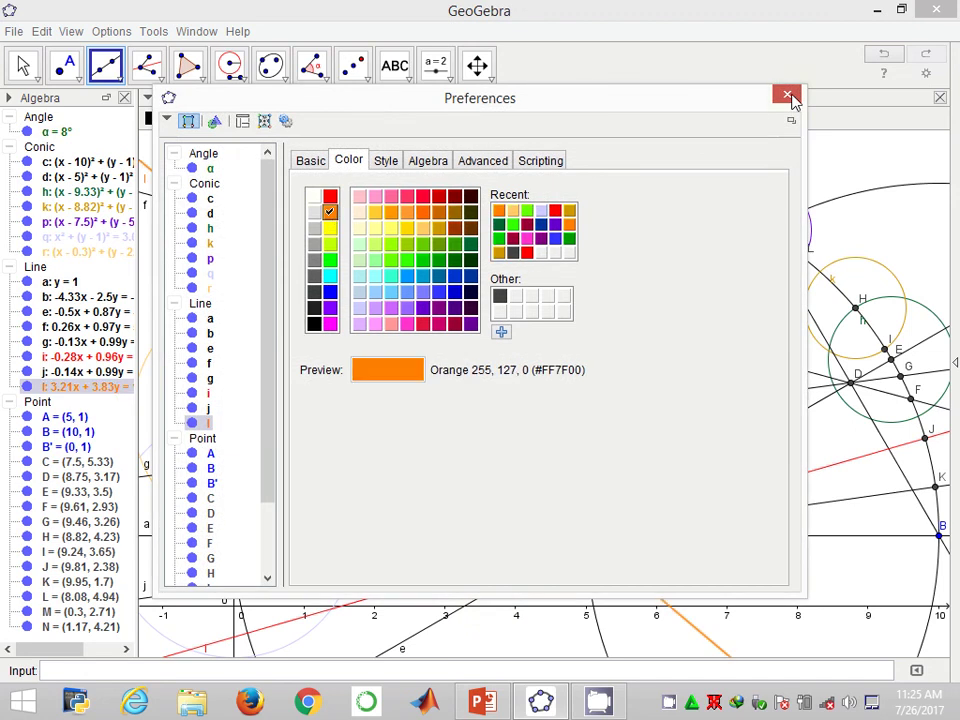
click(438, 244)
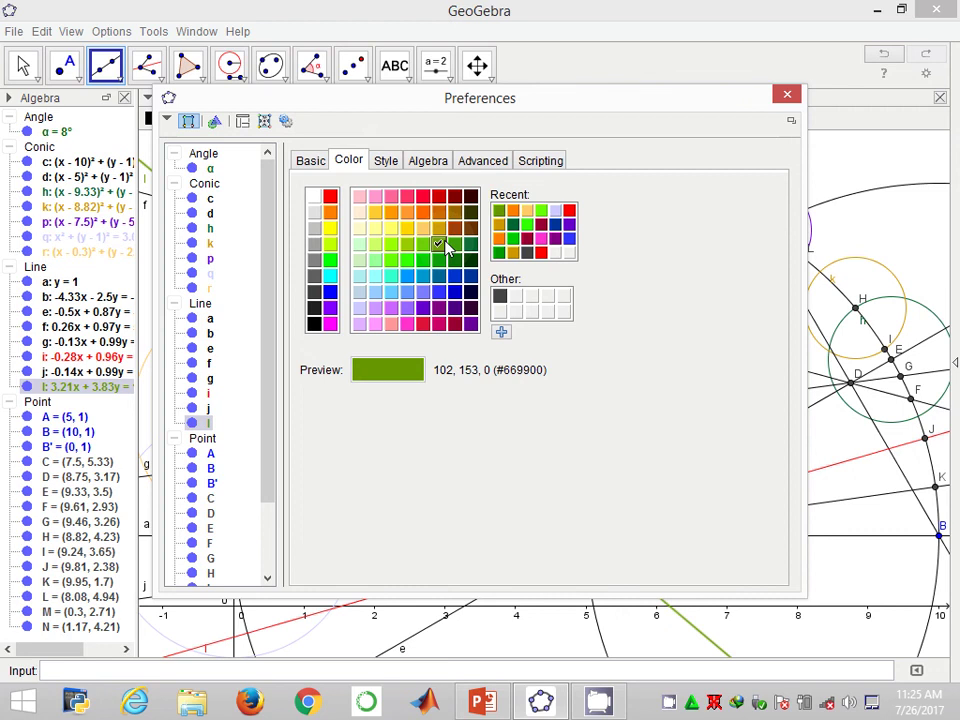
click(786, 96)
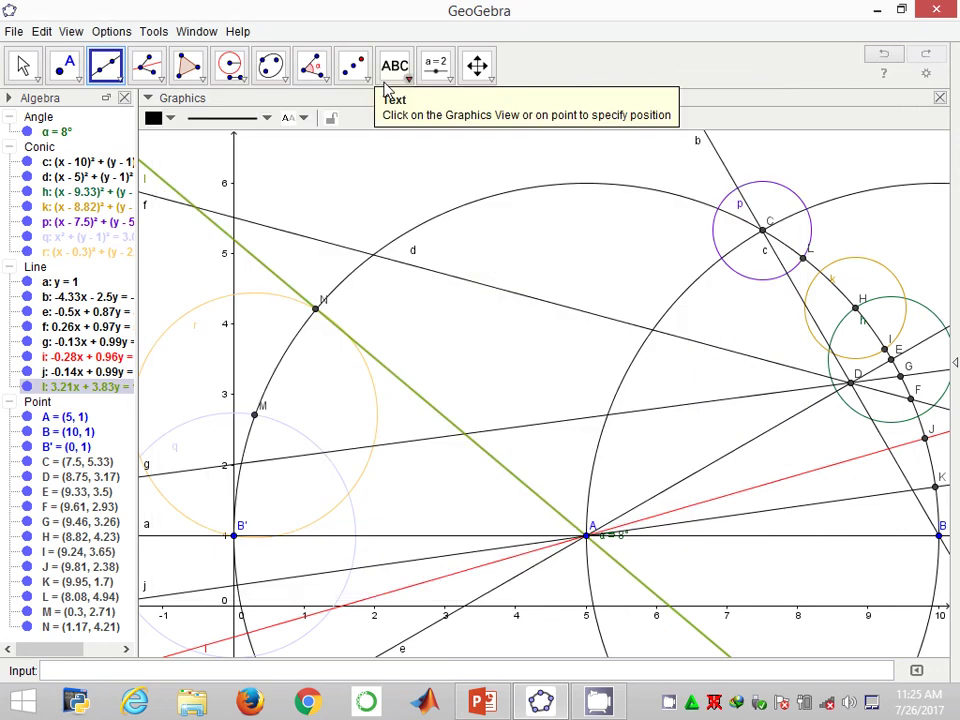
Step: Measure angle β = 40° from N, A, B′ and angle γ = 140° from N, A, B
click(312, 66)
click(317, 309)
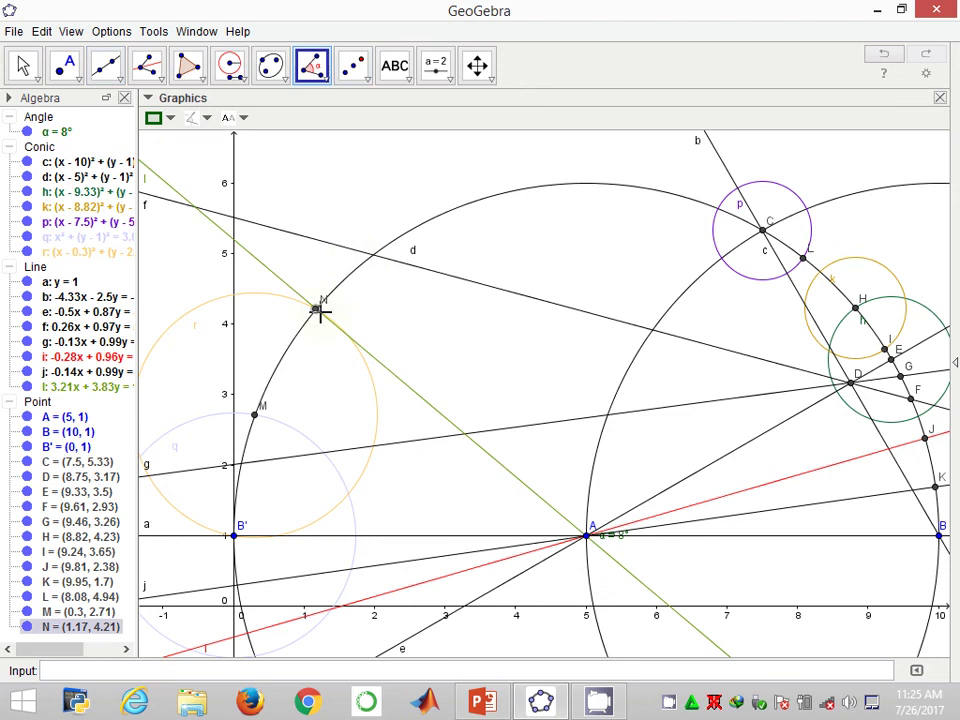
click(586, 537)
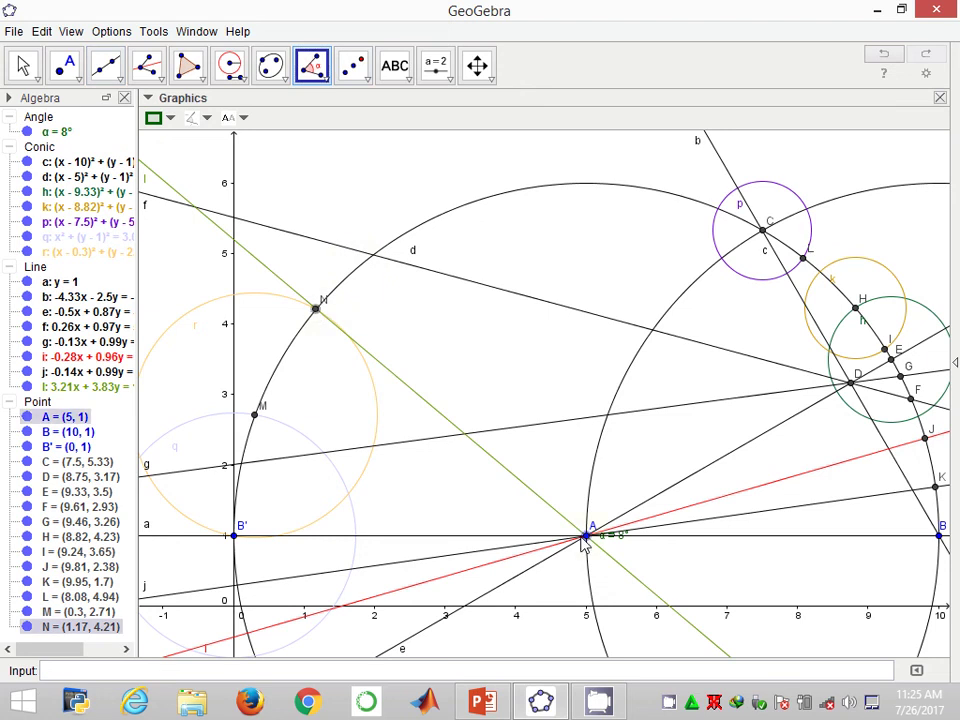
click(233, 537)
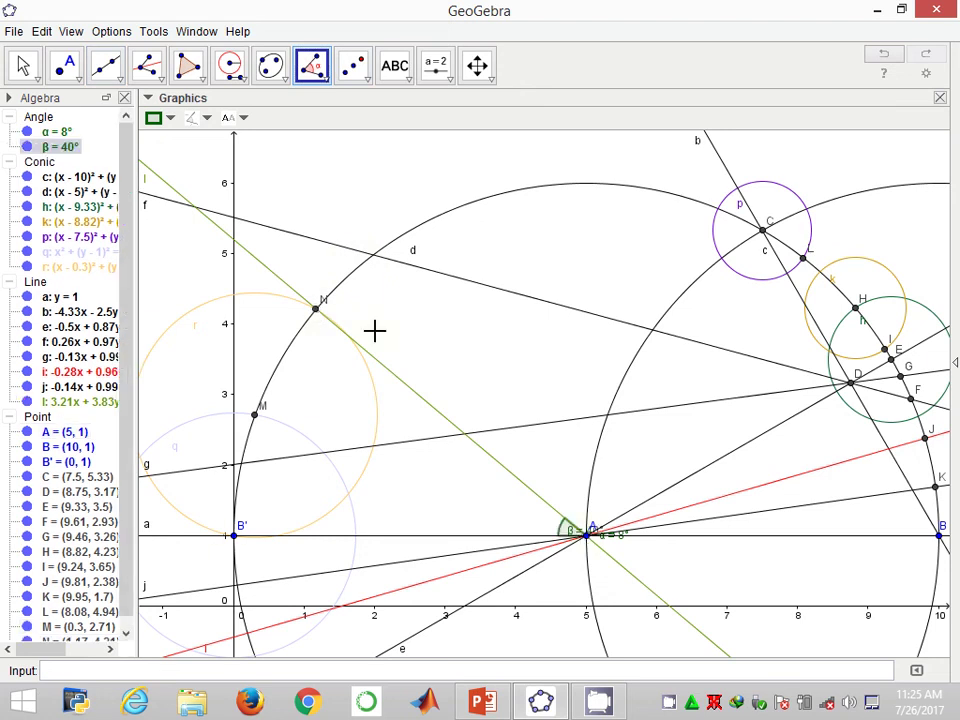
click(316, 309)
click(580, 537)
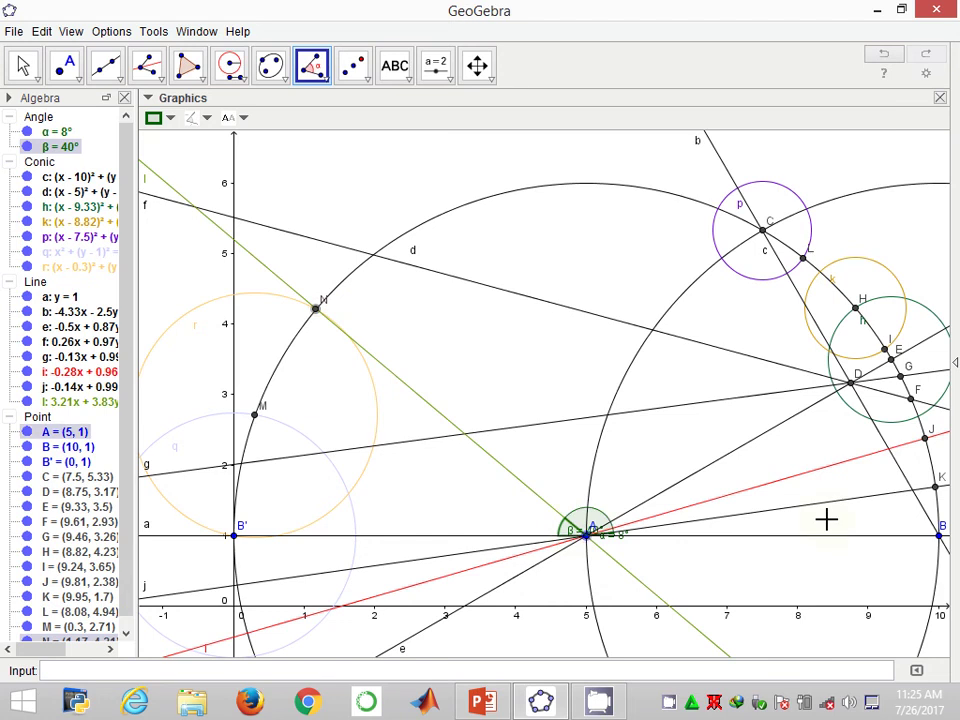
click(940, 536)
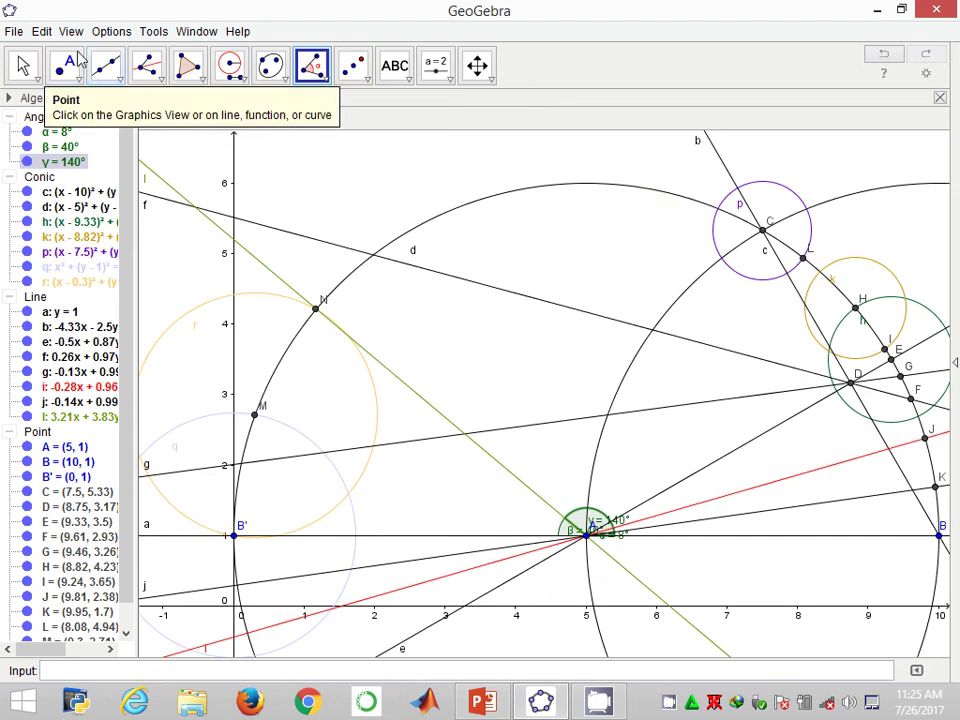
Step: Set rounding to 5 decimal places so β shows 39.99692° and γ shows 140.00308°
click(110, 32)
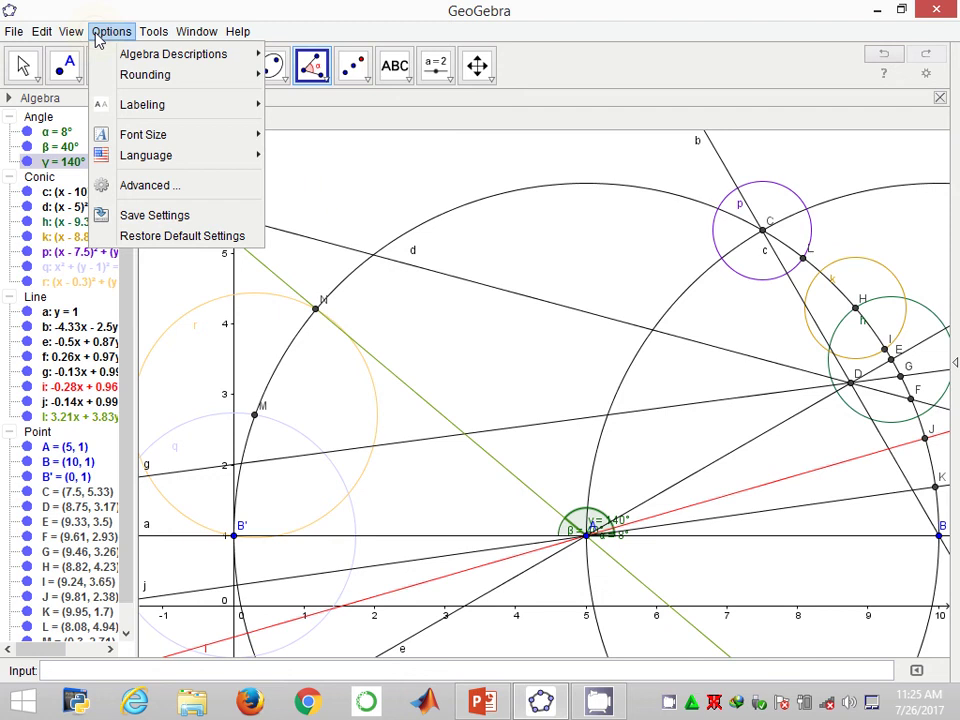
mouse_move(230, 75)
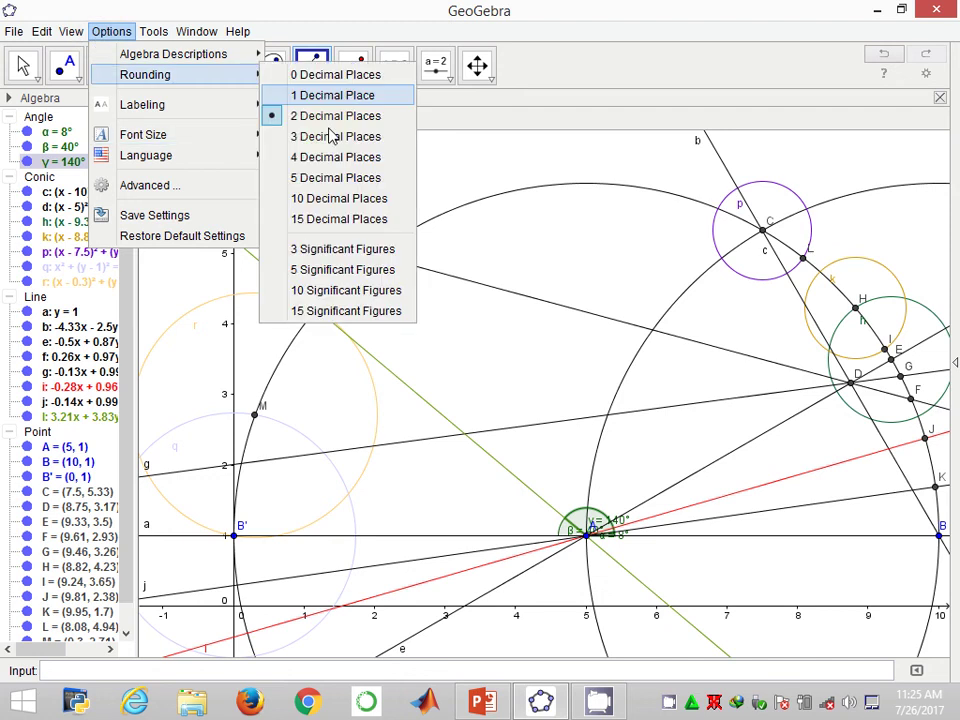
click(336, 177)
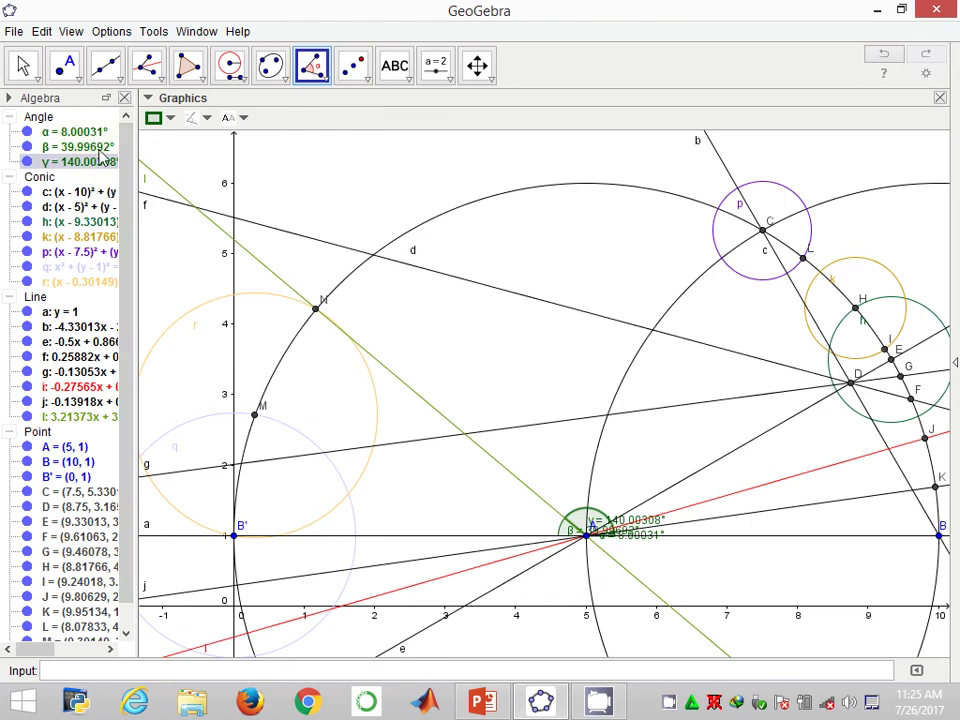
mouse_move(106, 156)
click(111, 32)
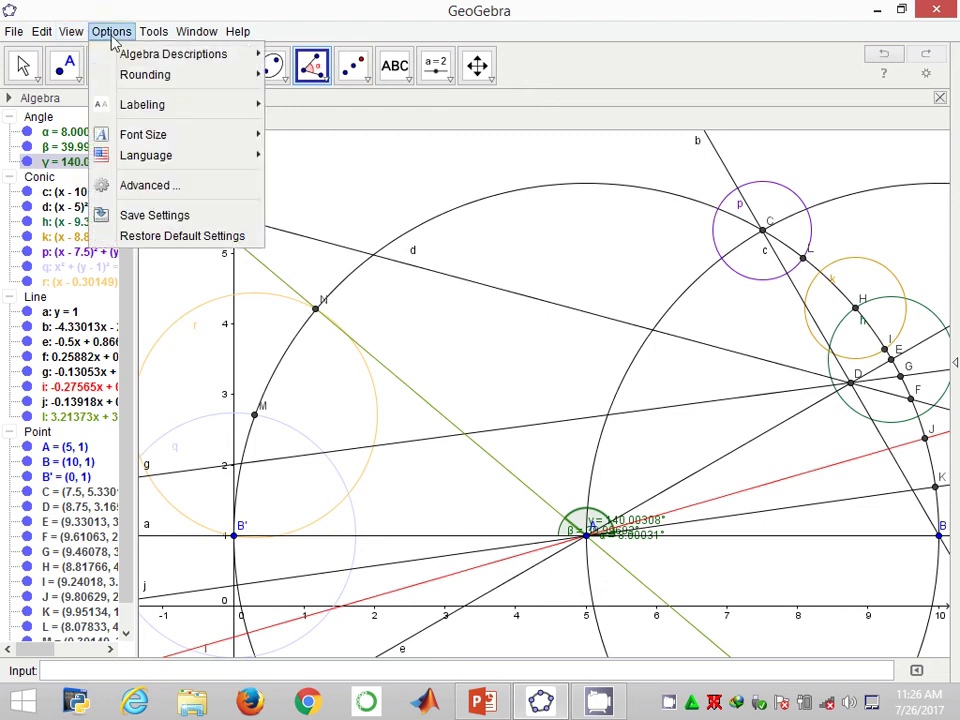
Step: Set rounding back to 2 decimal places so the angles read 8°, 40° and 140°
mouse_move(177, 78)
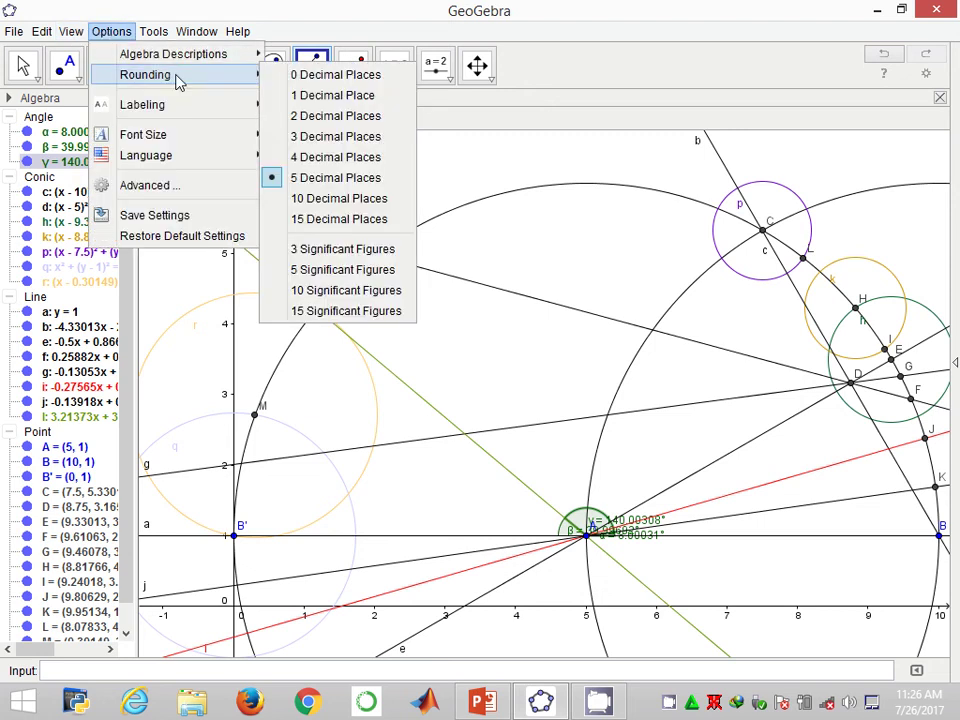
click(310, 117)
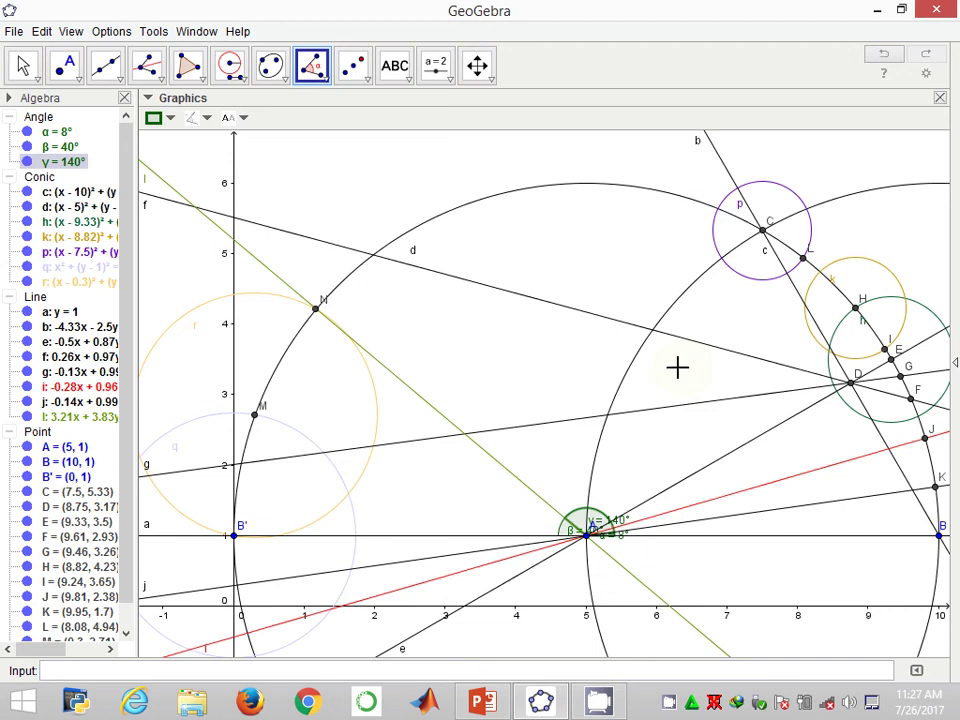
click(668, 706)
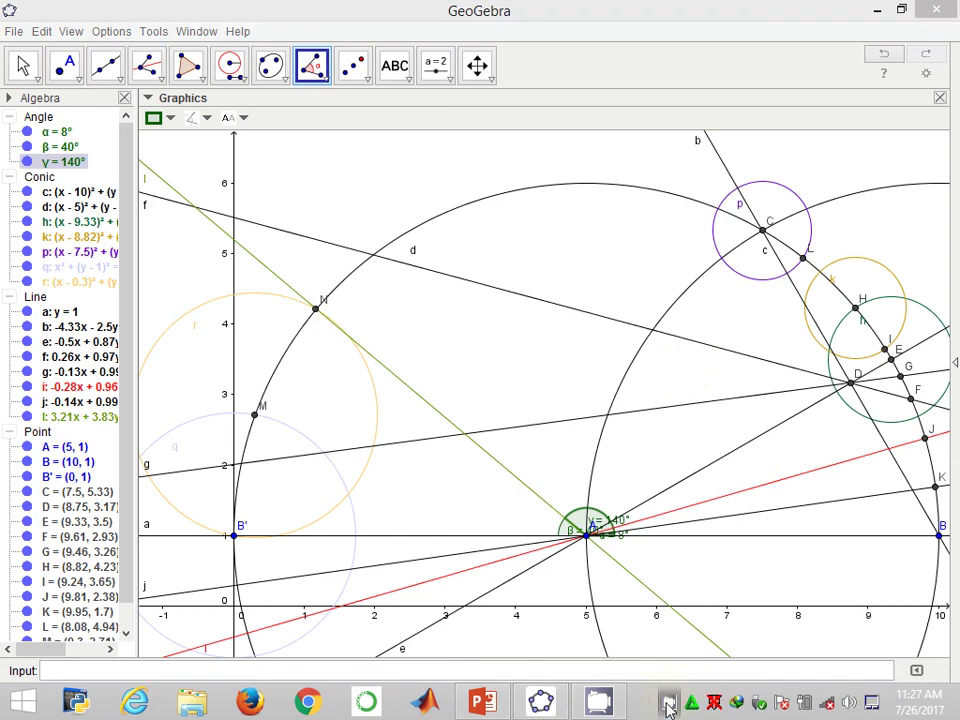